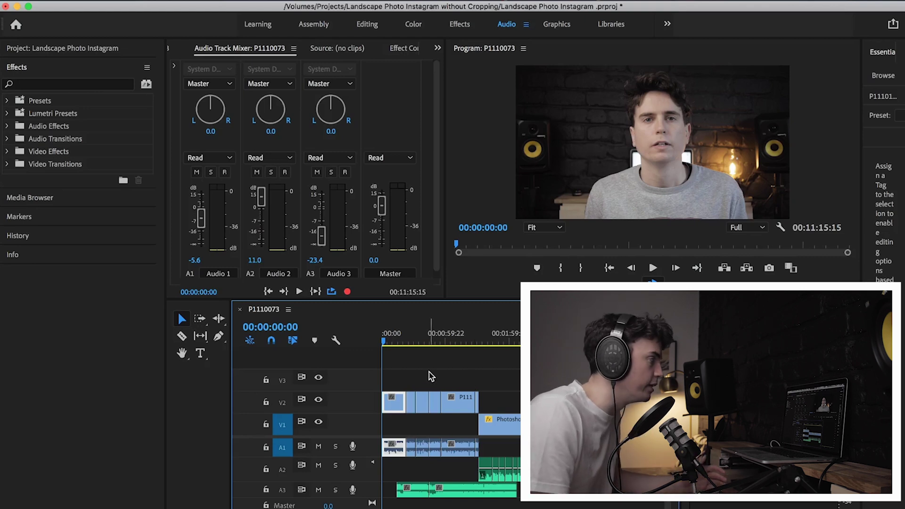
Reveal the Audio Track Mixer's effect and send slots, then show Effect Controls for the P1110073 clip.
left_click(241, 157)
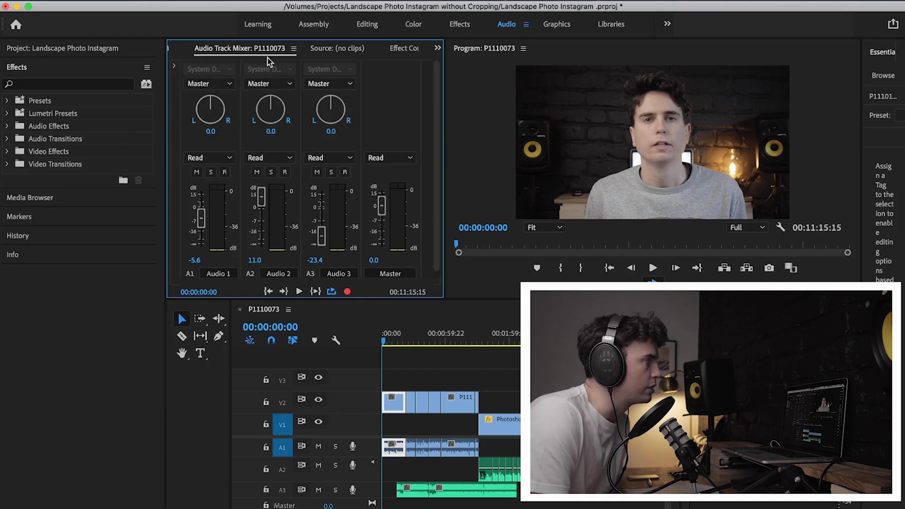
left_click(176, 67)
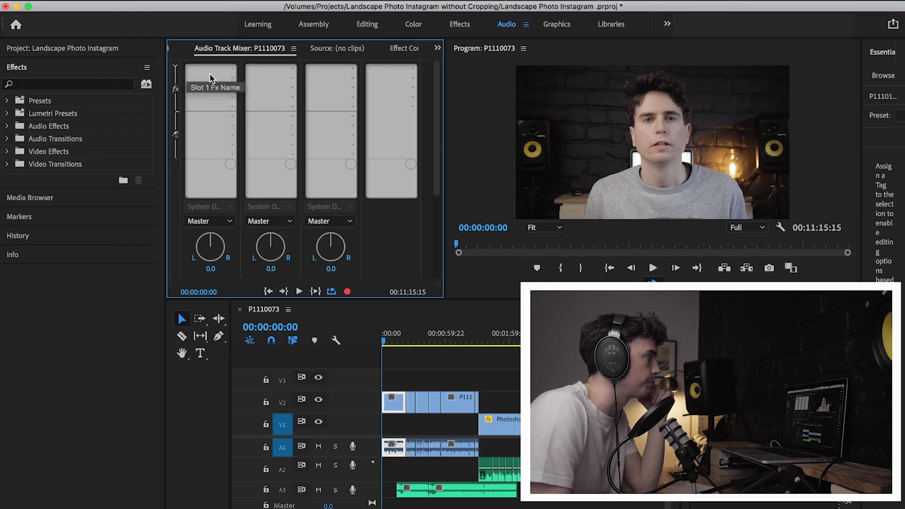
key("shift+5")
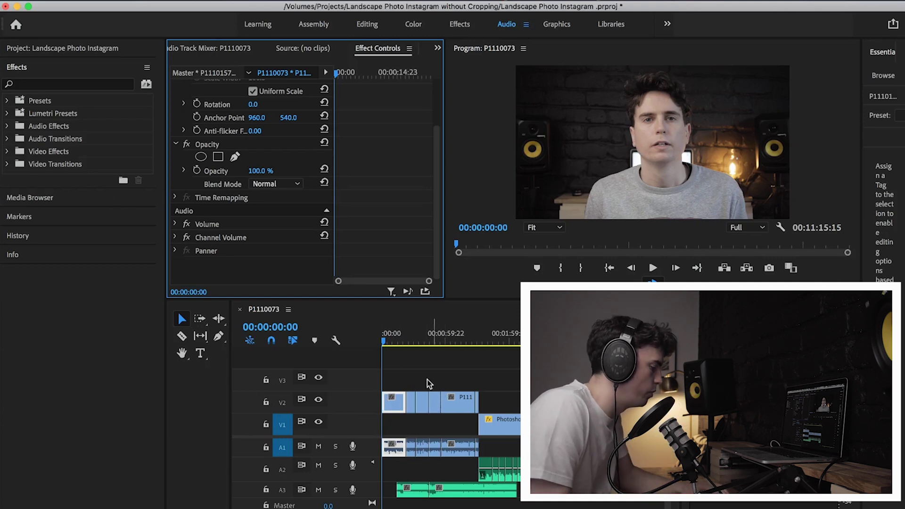
Zoom into the timeline and set an out point at 00:00:19:12.
key("shift+3")
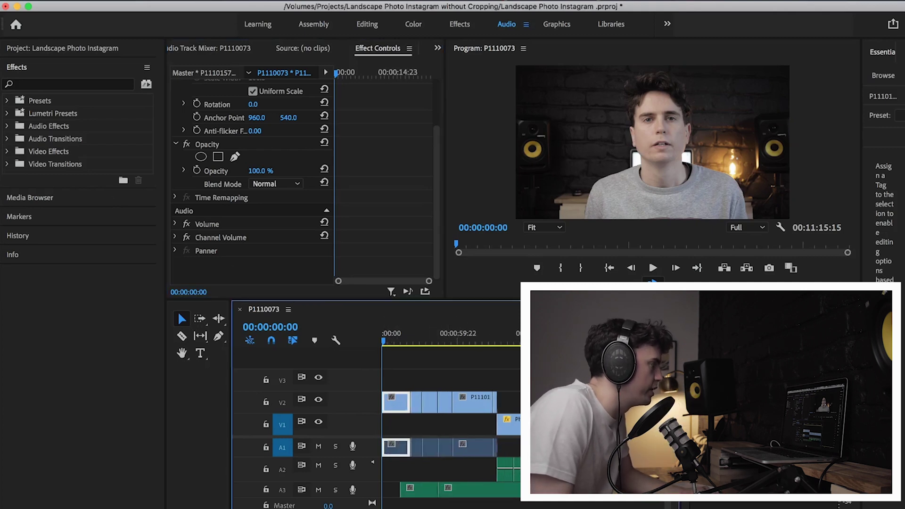
key("=")
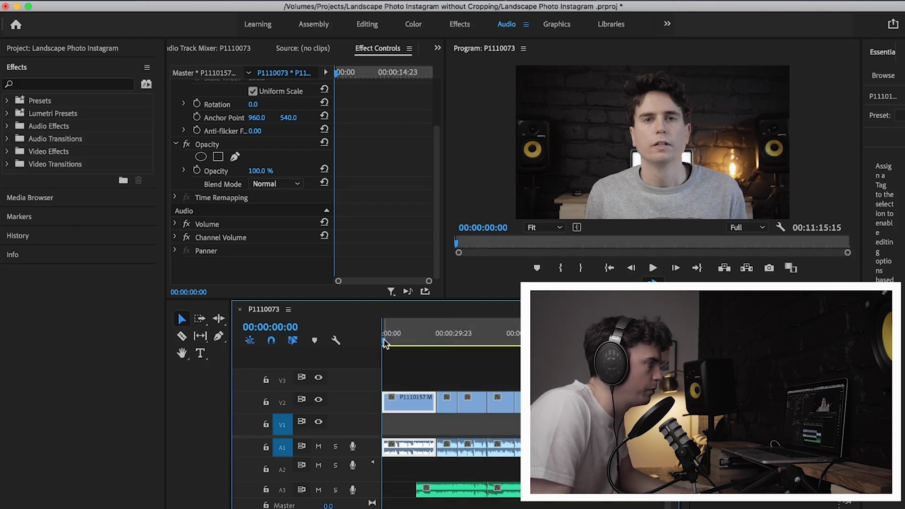
left_click_drag(384, 343, 431, 345)
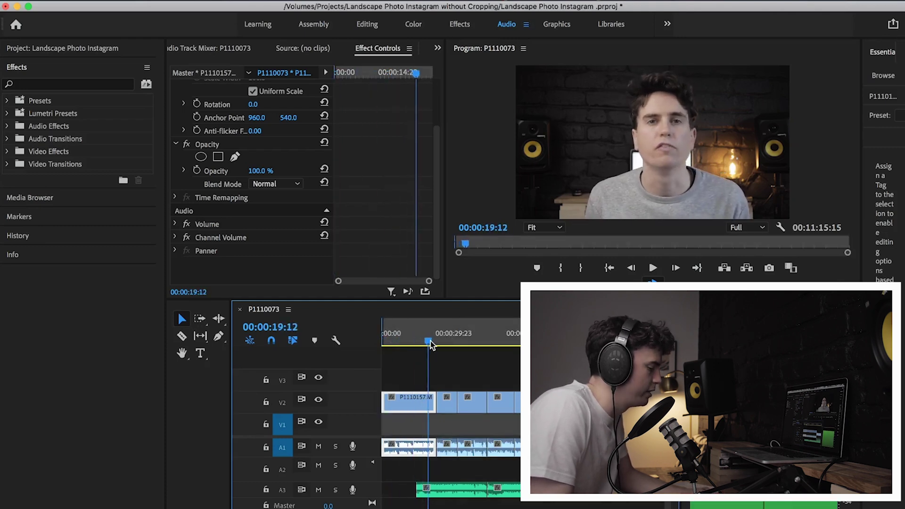
key("o")
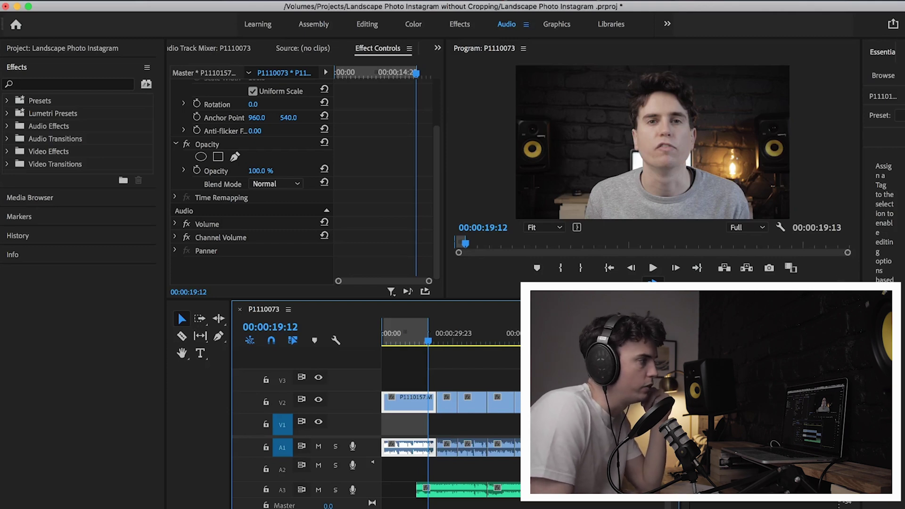
Add an extra playback button to the monitor's controls in the Button Editor.
left_click(844, 268)
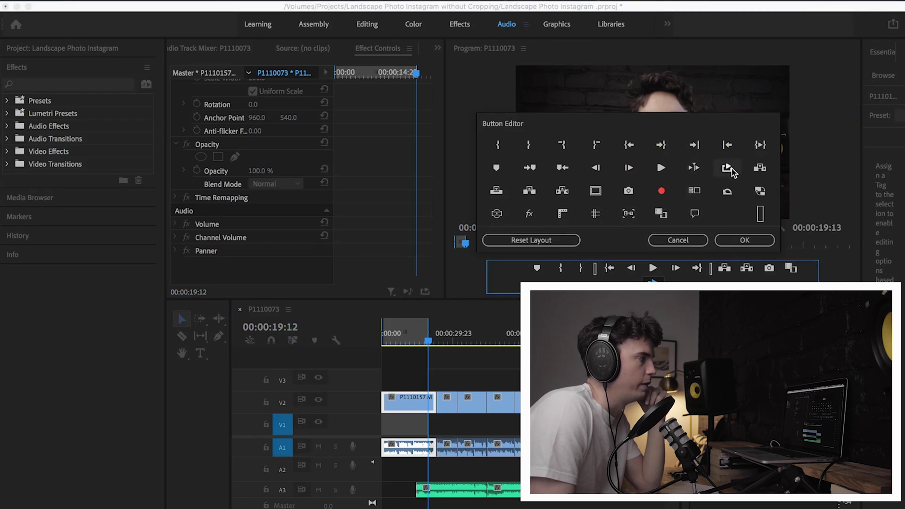
left_click_drag(732, 168, 707, 302)
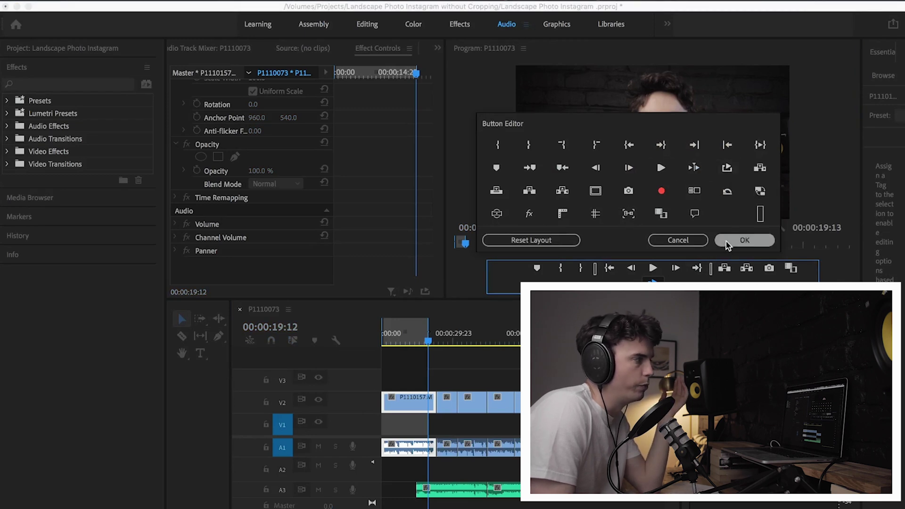
left_click(745, 240)
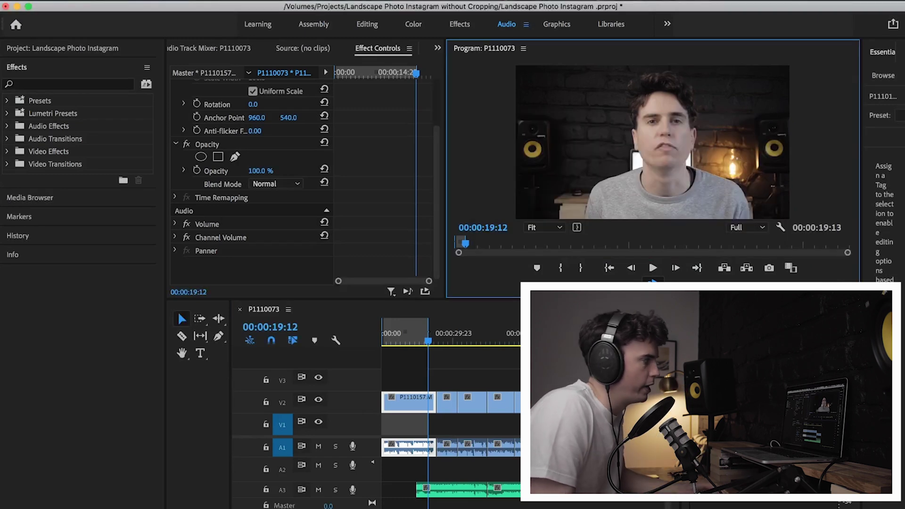
Play the marked range on the timeline, then stop playback.
left_click(419, 341)
key("space")
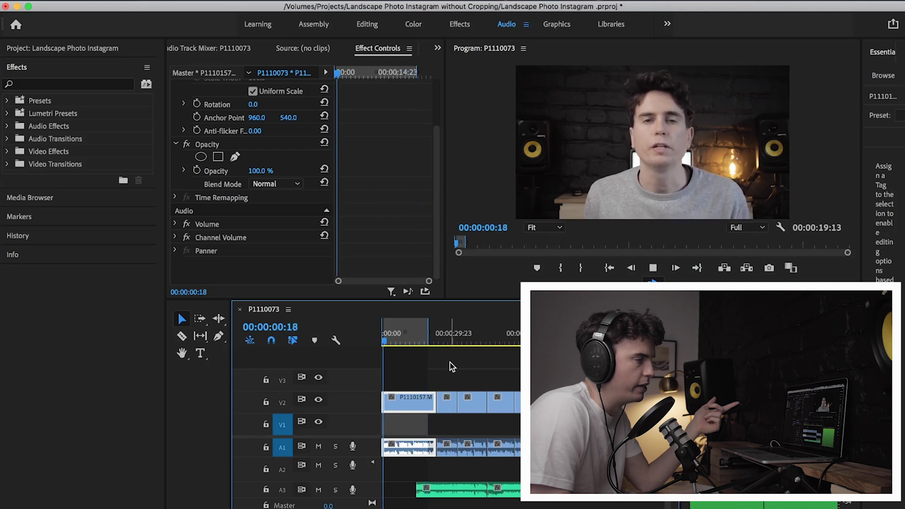
key("space")
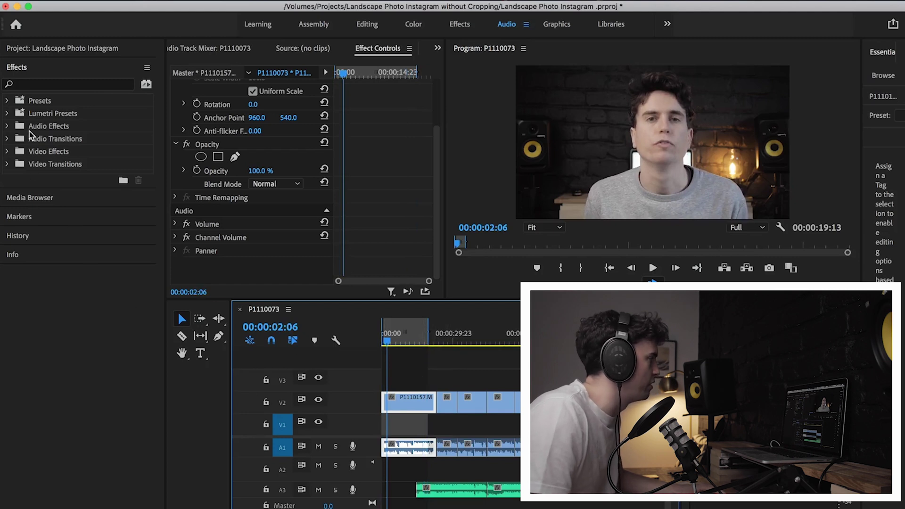
Apply SSL Native Vocalstrip 2 from Audio Effects > VST > Effect > SSL to the P1110157.MOV clip.
left_click(7, 126)
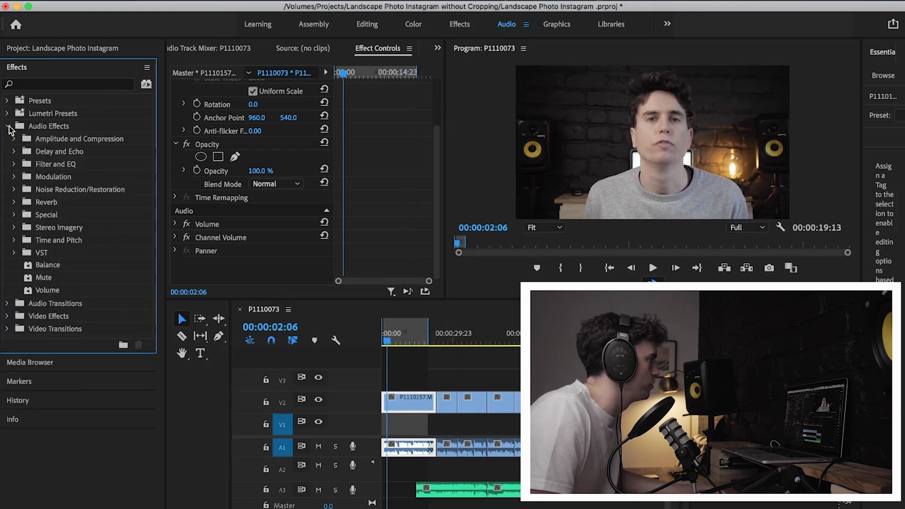
left_click(14, 254)
left_click(21, 266)
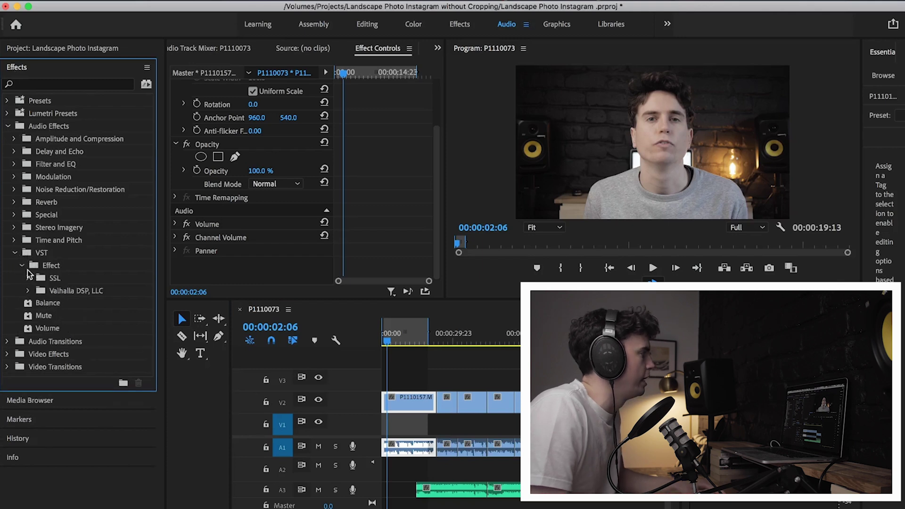
left_click(27, 277)
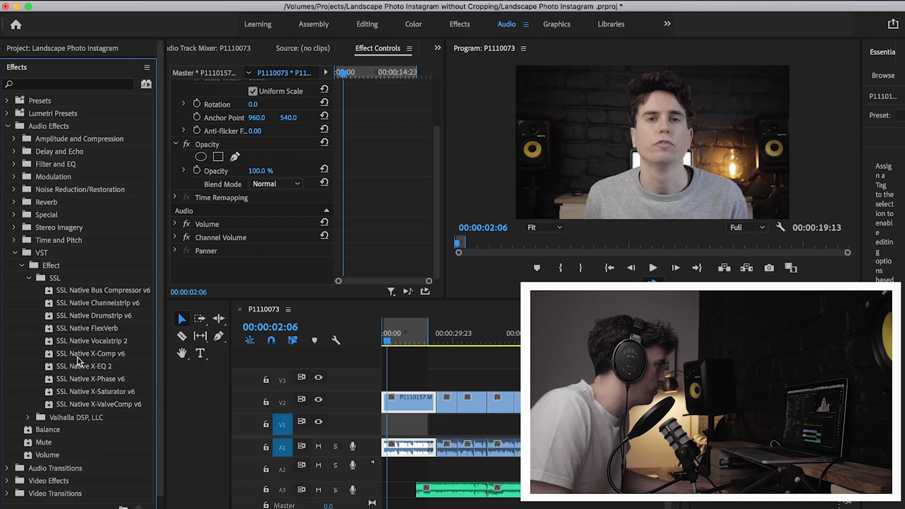
scroll(93, 366, "down", 3)
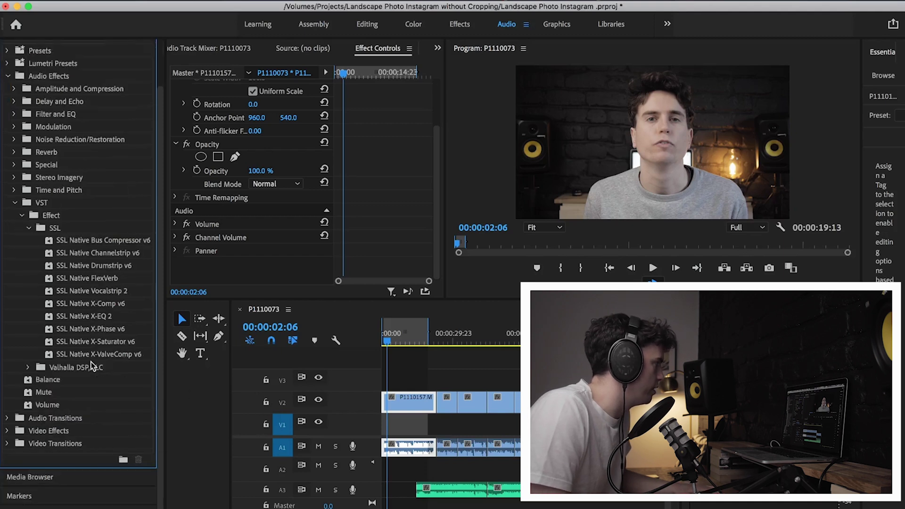
left_click_drag(65, 292, 353, 225)
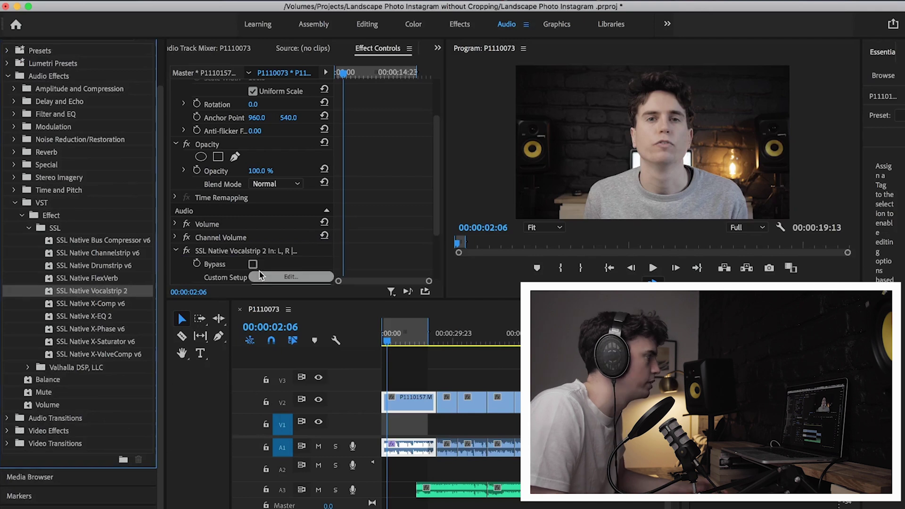
Play the clip and open the Vocalstrip 2 plugin editor window.
scroll(278, 255, "down", 4)
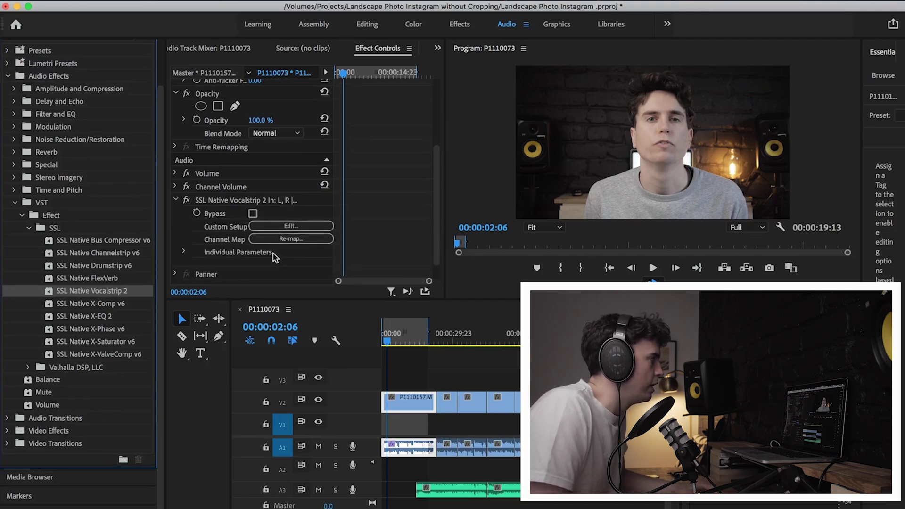
key("space")
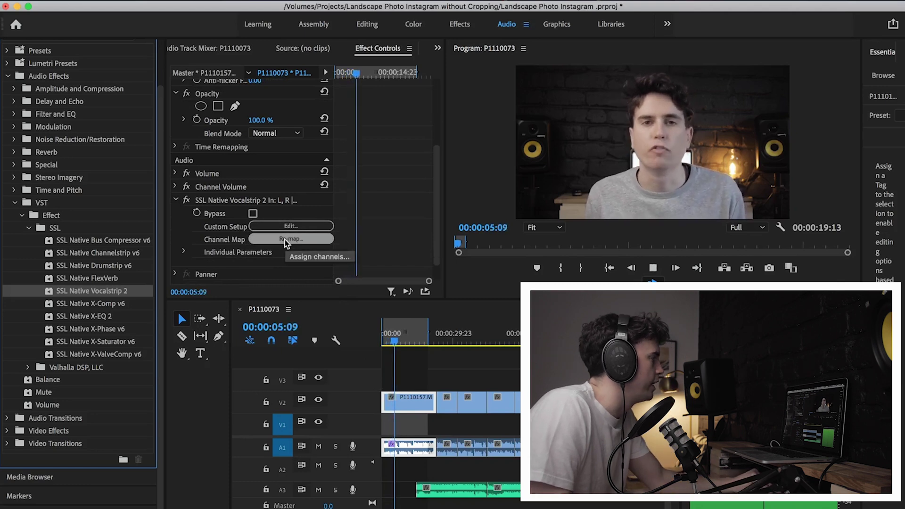
left_click(285, 226)
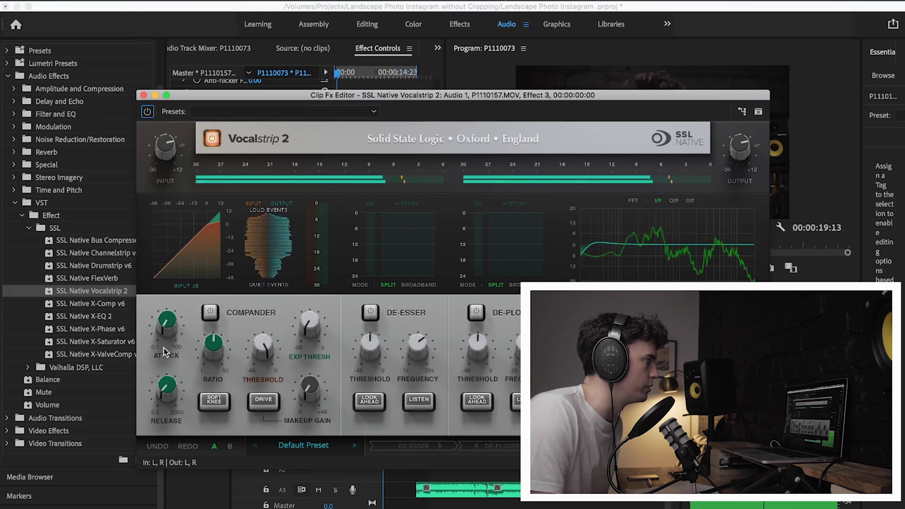
Set the compander to about 13.8 ms attack, shorter release, about -17 dB threshold, and adjust makeup gain.
mouse_move(165, 334)
left_click_drag(165, 332, 162, 309)
mouse_move(163, 400)
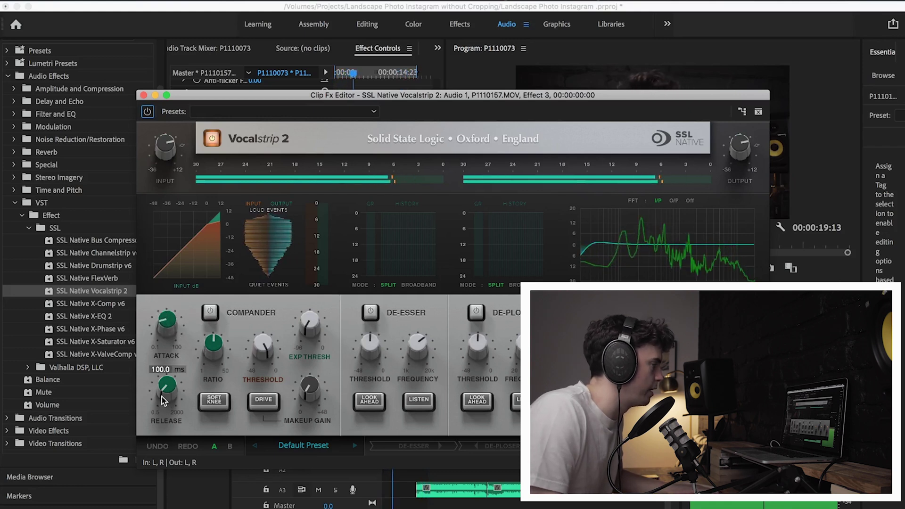
left_click_drag(163, 400, 167, 403)
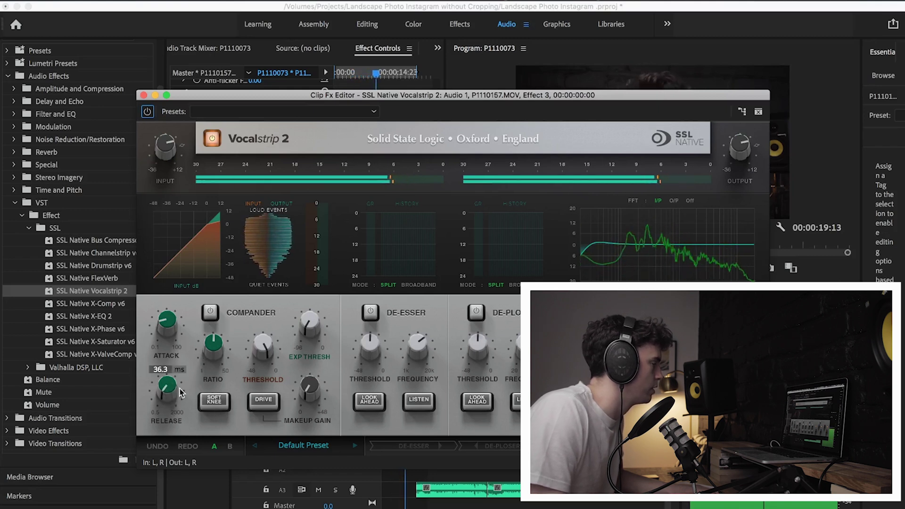
mouse_move(268, 351)
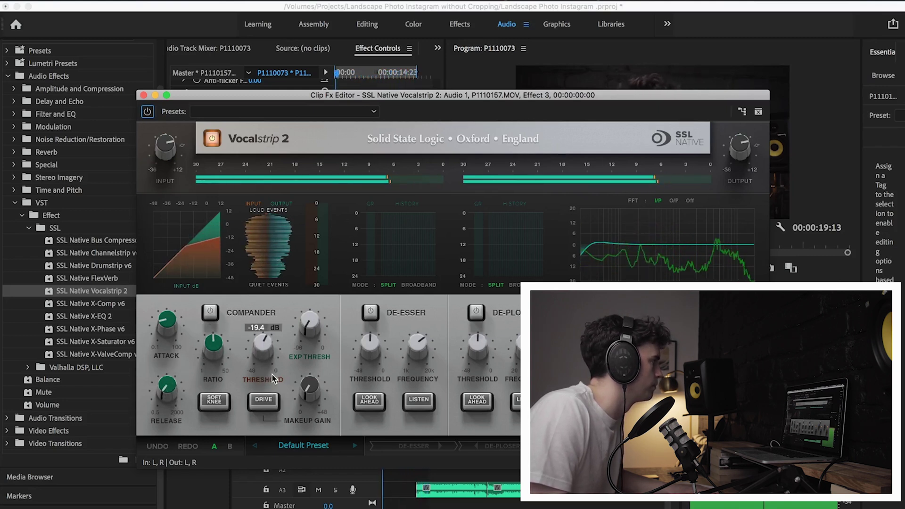
mouse_move(268, 351)
left_mouse_down()
mouse_move(270, 330)
mouse_move(258, 358)
left_mouse_up()
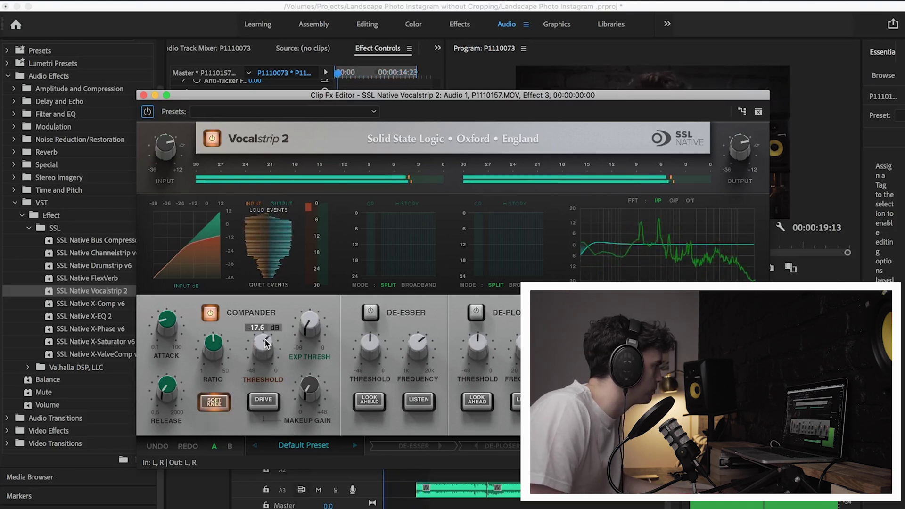
left_click_drag(309, 386, 309, 389)
Enable the de-esser, raise its threshold to about -21.9 dB, and close the Vocalstrip 2 window.
left_click(370, 313)
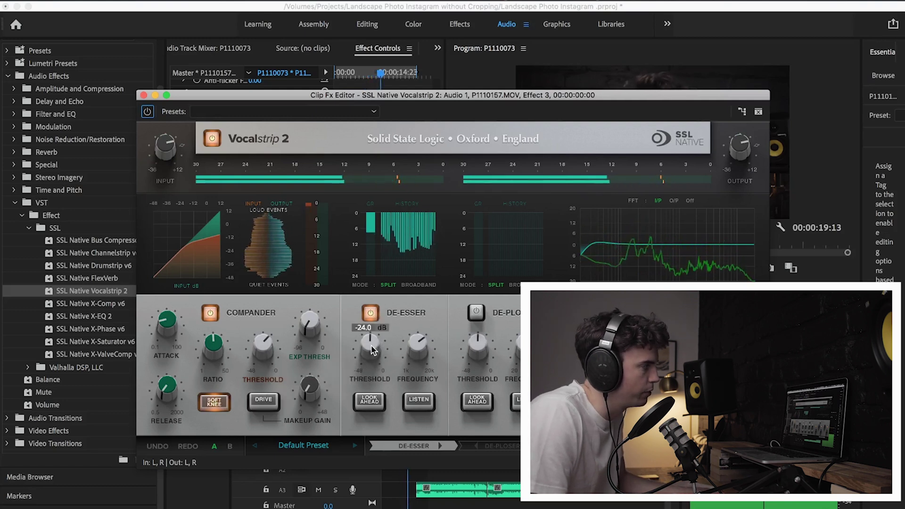
mouse_move(374, 351)
left_click_drag(374, 351, 378, 342)
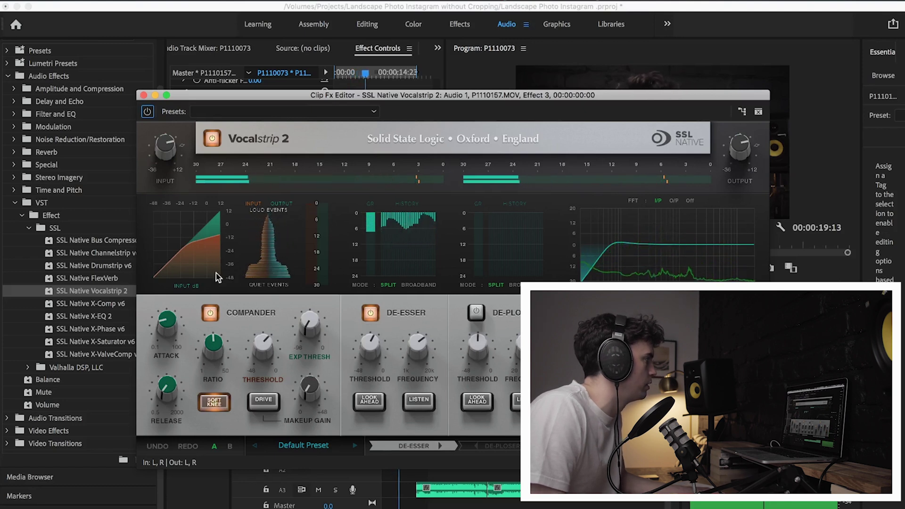
left_click(144, 95)
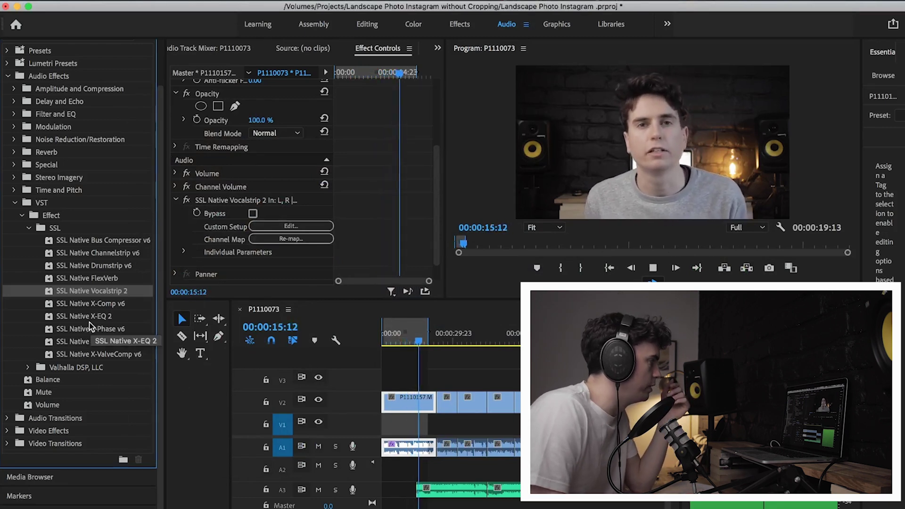
Apply SSL Native X-EQ 2 below Vocalstrip 2 and open its editor.
left_click_drag(76, 317, 264, 269)
scroll(250, 269, "down", 1)
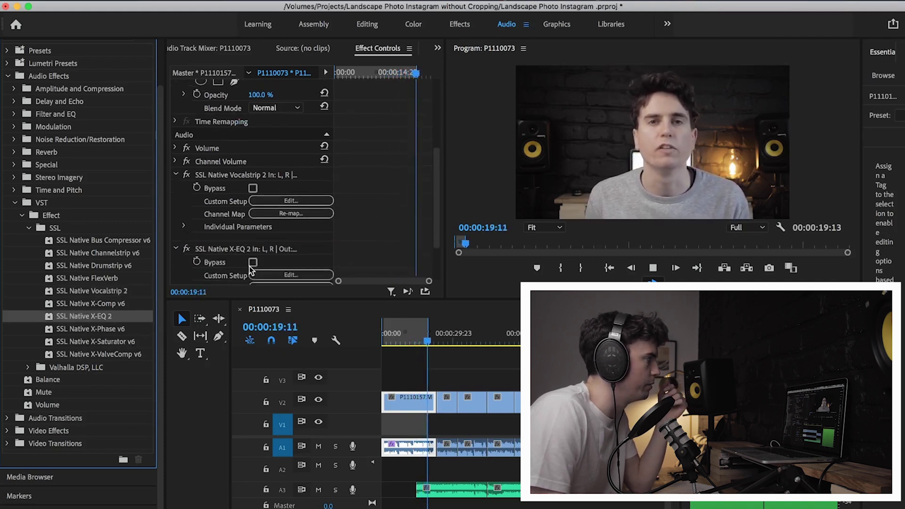
left_click(289, 262)
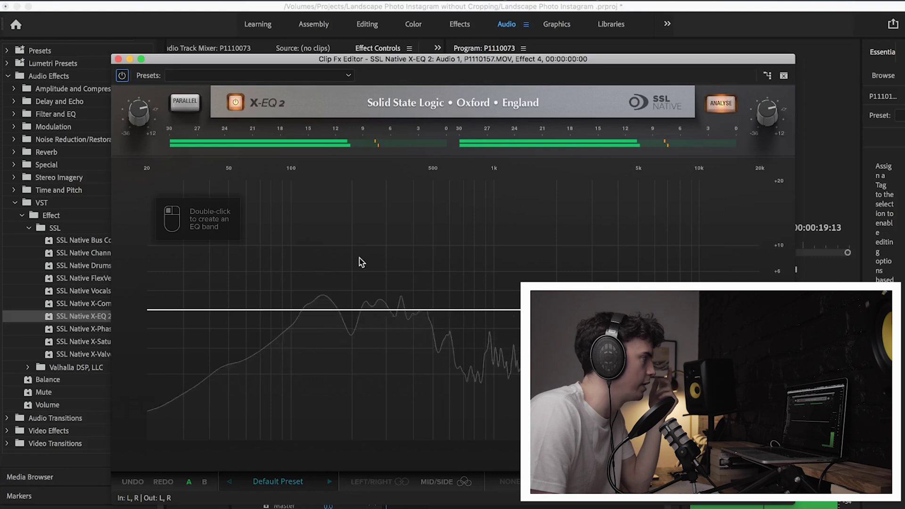
Make band 1 a 76 Hz high-pass, add a gentle boost near 250 Hz and a narrow dip near 880 Hz, then close.
double_click(196, 311)
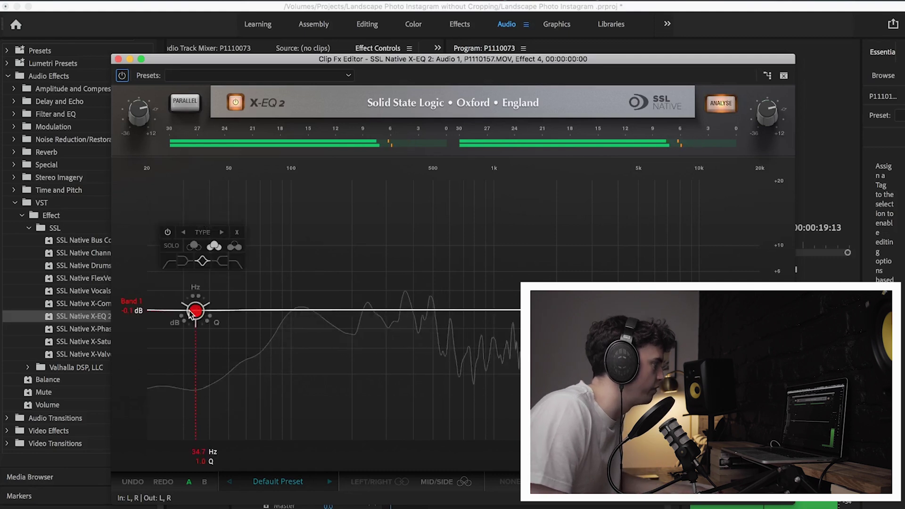
left_click_drag(196, 311, 265, 330)
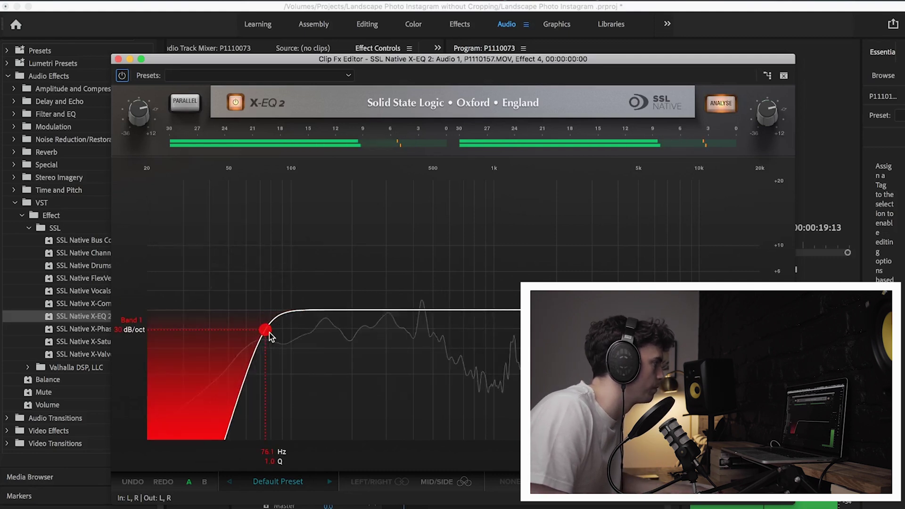
double_click(386, 301)
double_click(485, 276)
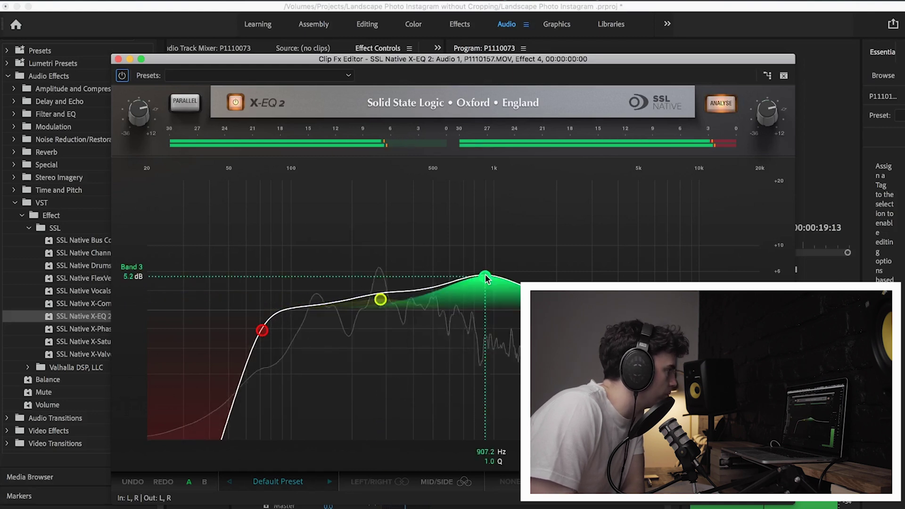
scroll(485, 277, "up", 5)
left_click_drag(480, 277, 481, 326)
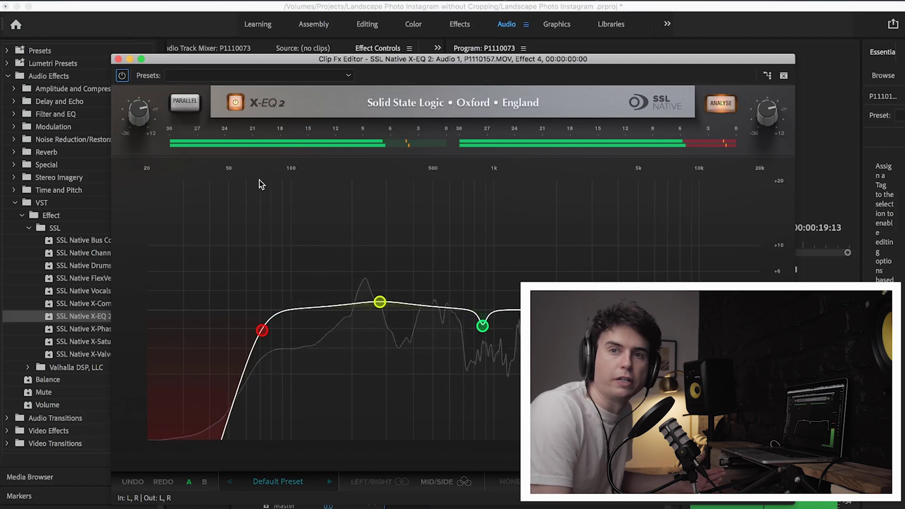
left_click(119, 59)
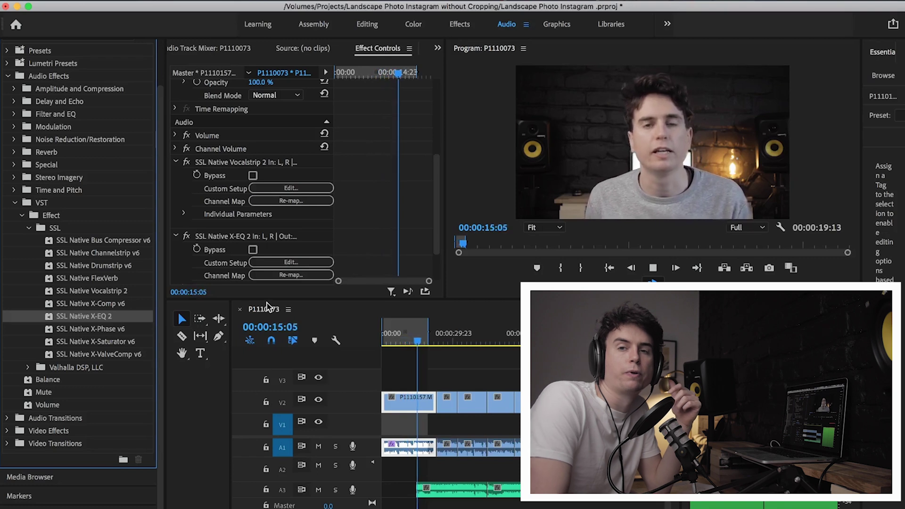
left_click(393, 341)
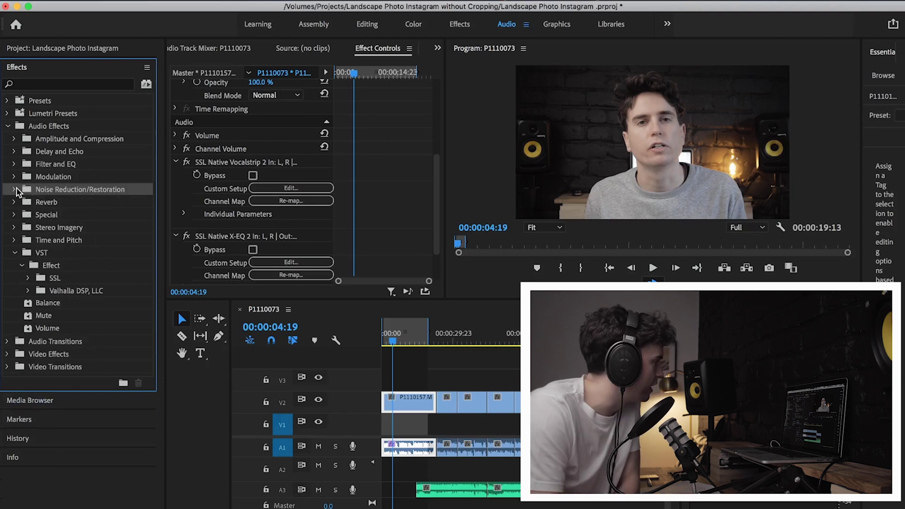
Apply DeReverb from Noise Reduction/Restoration below X-EQ 2 and open its editor.
left_click(14, 190)
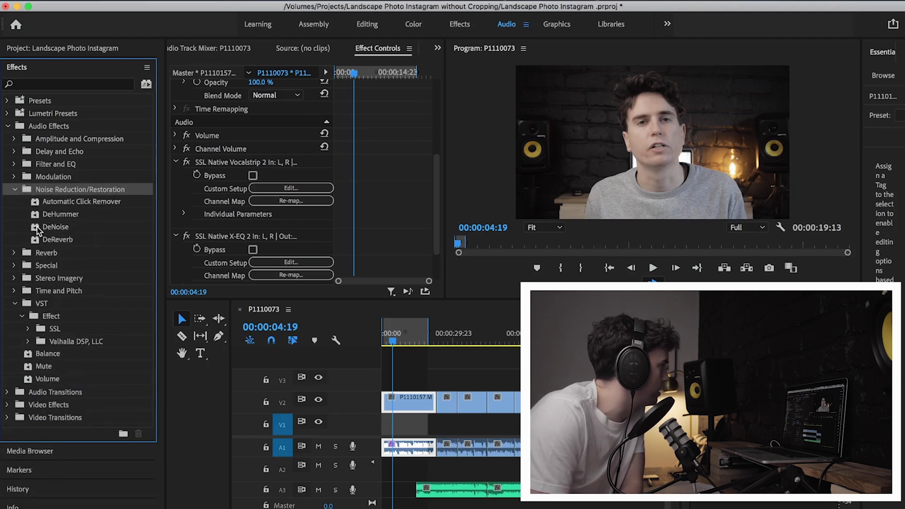
left_click(53, 242)
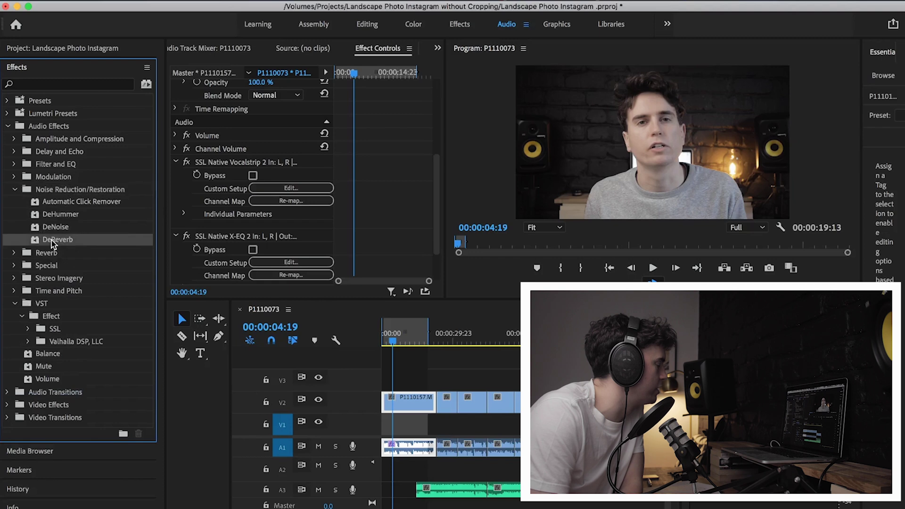
left_click_drag(53, 243, 236, 247)
scroll(268, 257, "down", 3)
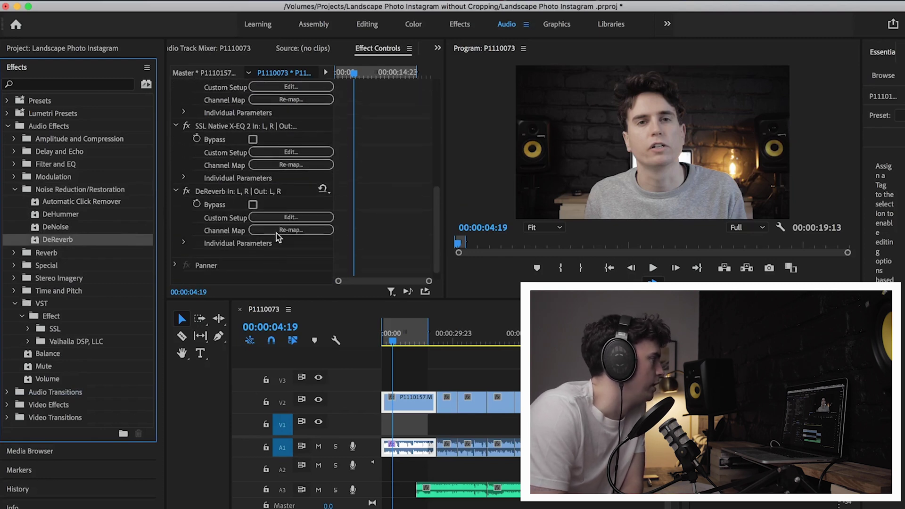
left_click(285, 218)
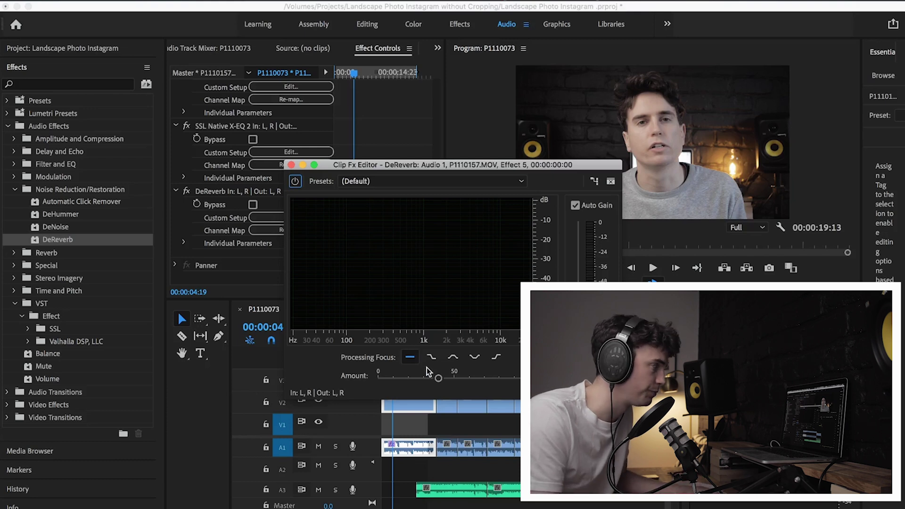
Play the clip while setting the DeReverb Amount to a light level, then close the editor.
key("space")
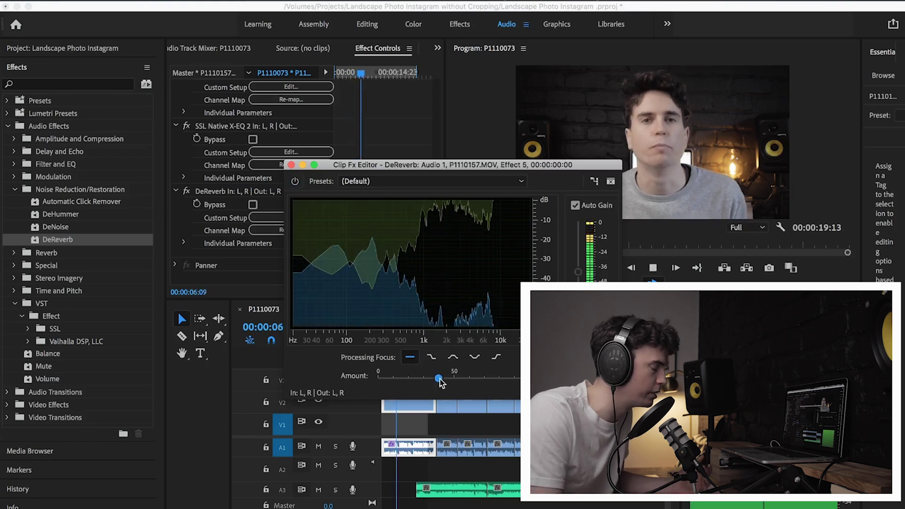
left_click_drag(439, 379, 416, 379)
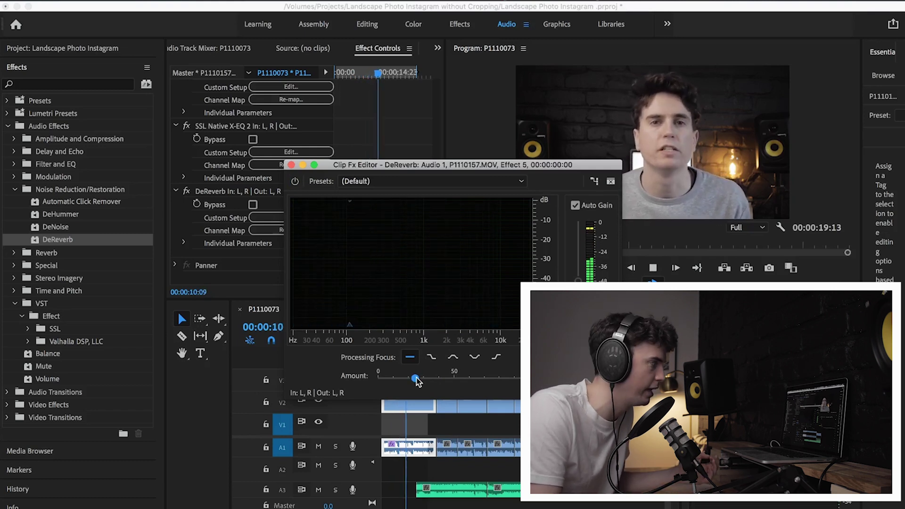
mouse_move(415, 379)
left_mouse_down()
mouse_move(464, 380)
mouse_move(403, 379)
left_mouse_up()
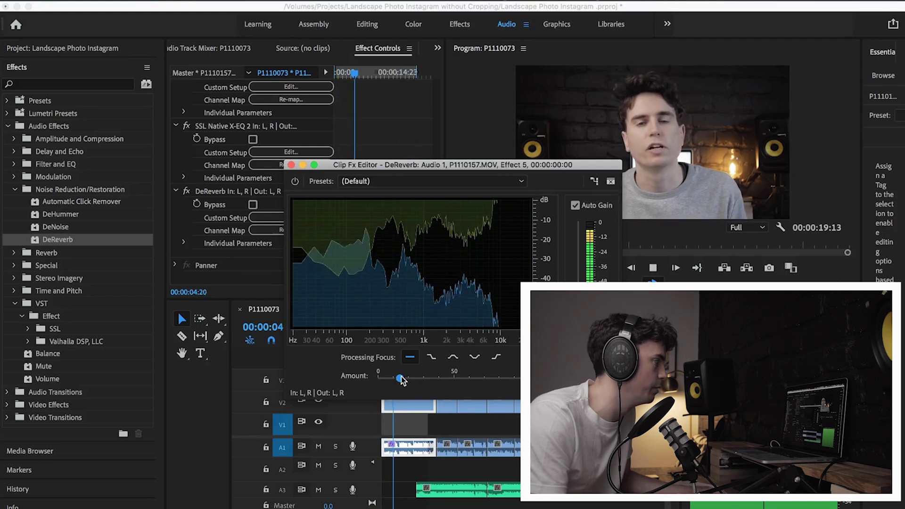
left_click_drag(400, 379, 389, 377)
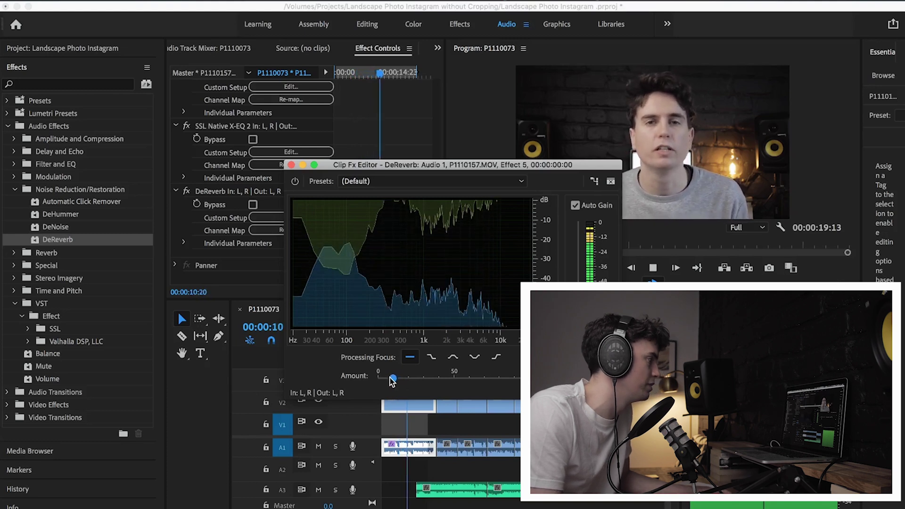
left_click(290, 165)
Stop playback and move the playhead back to 00:00:06:03.
key("space")
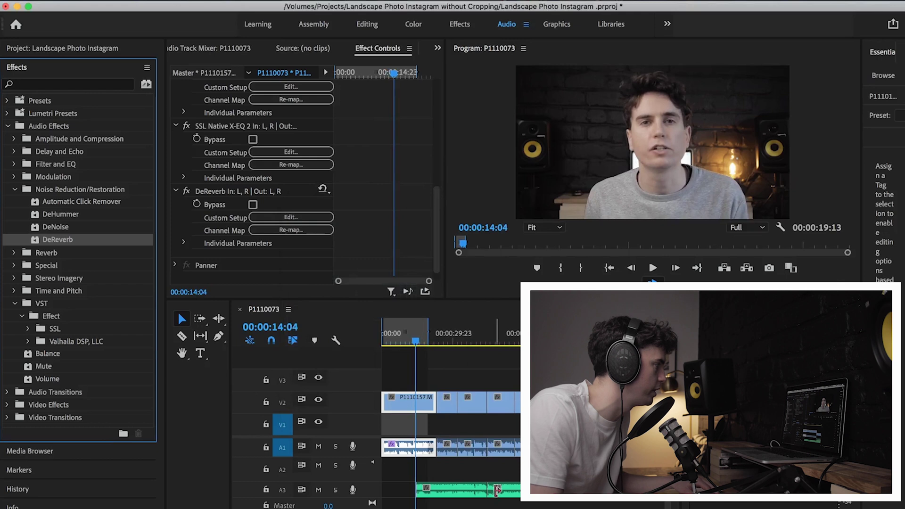
left_click_drag(415, 336, 396, 337)
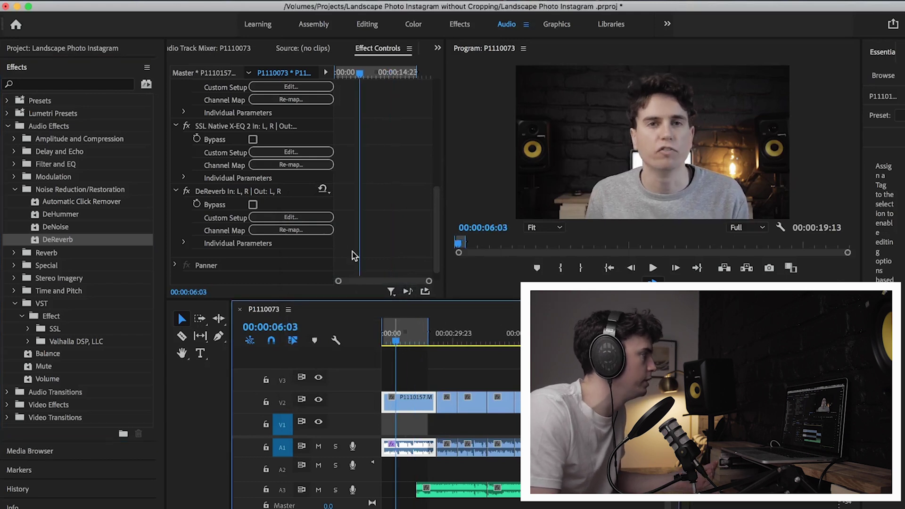
scroll(342, 236, "up", 5)
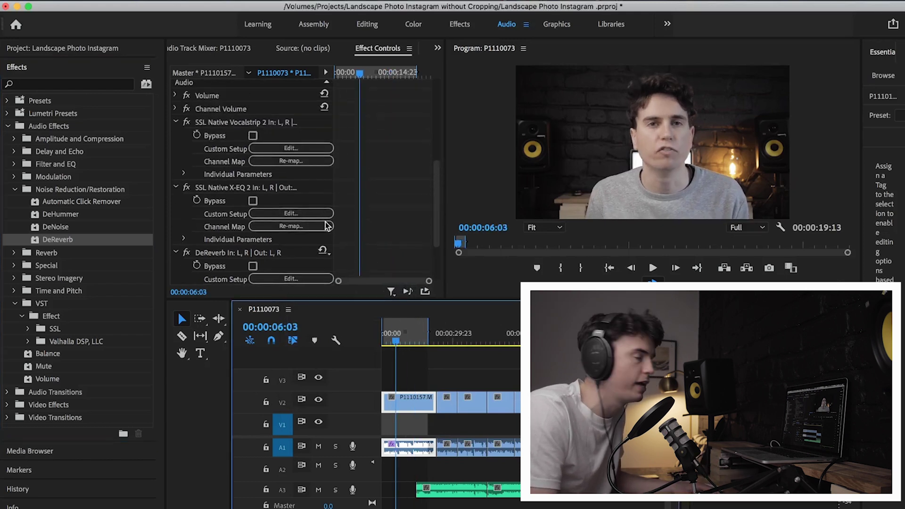
scroll(302, 235, "down", 2)
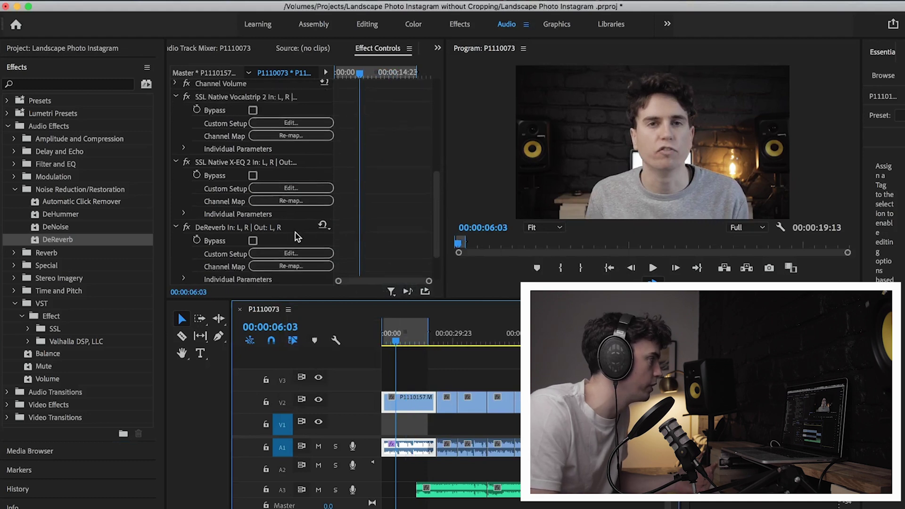
scroll(291, 232, "down", 3)
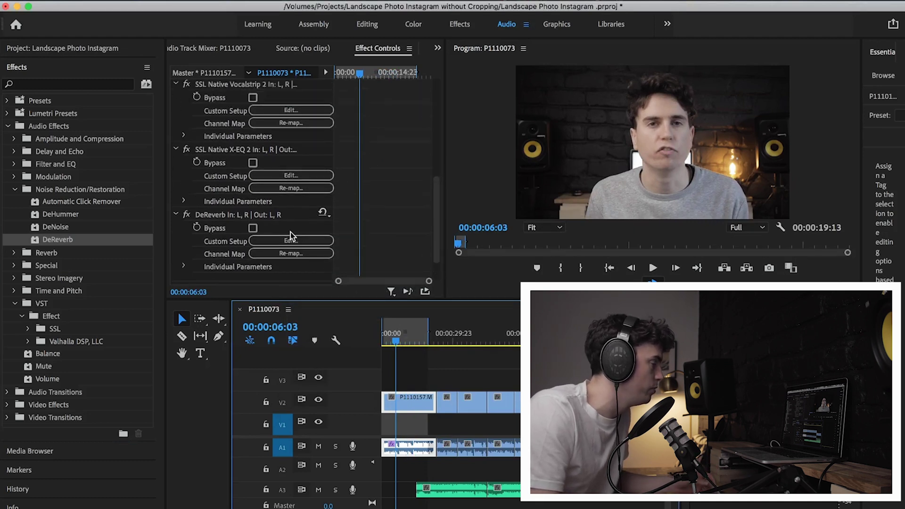
scroll(225, 230, "up", 3)
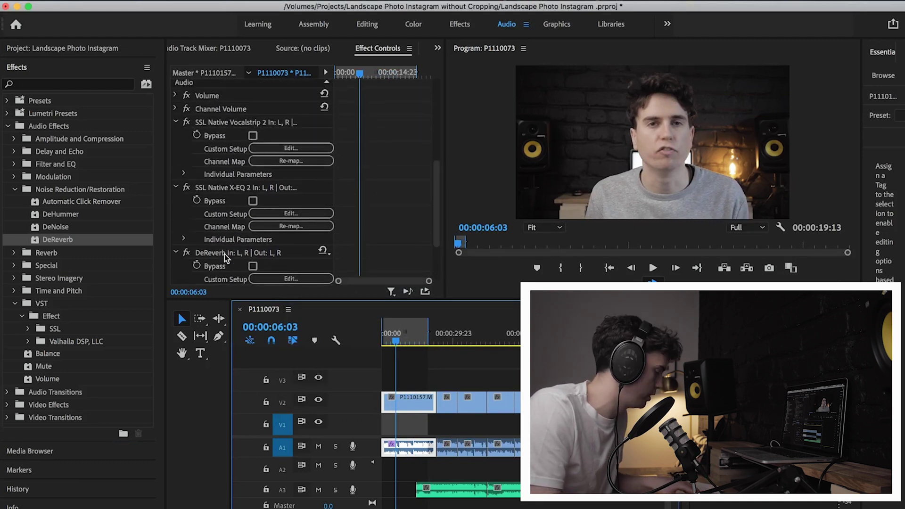
Select DeReverb, X-EQ and Vocalstrip together and save them as the preset 'Comica VM10'.
left_click(221, 254)
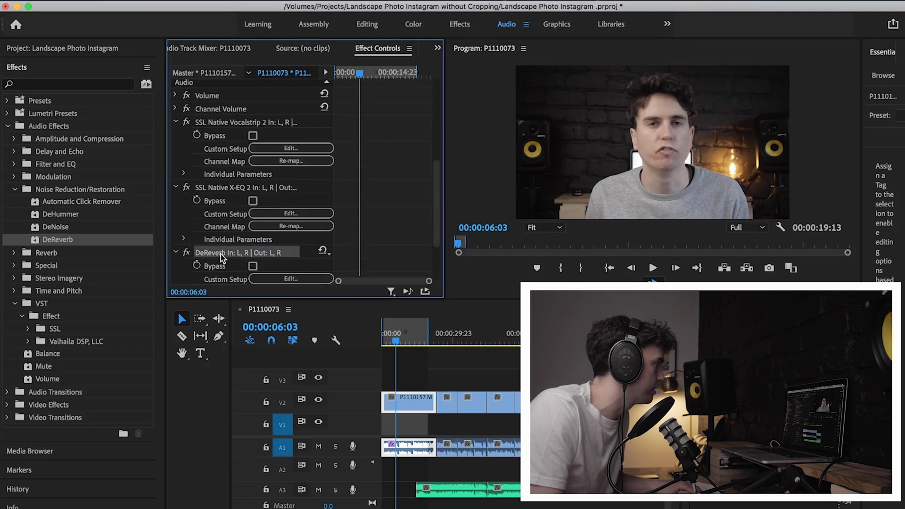
left_click(225, 190, "shift")
left_click(218, 127, "shift")
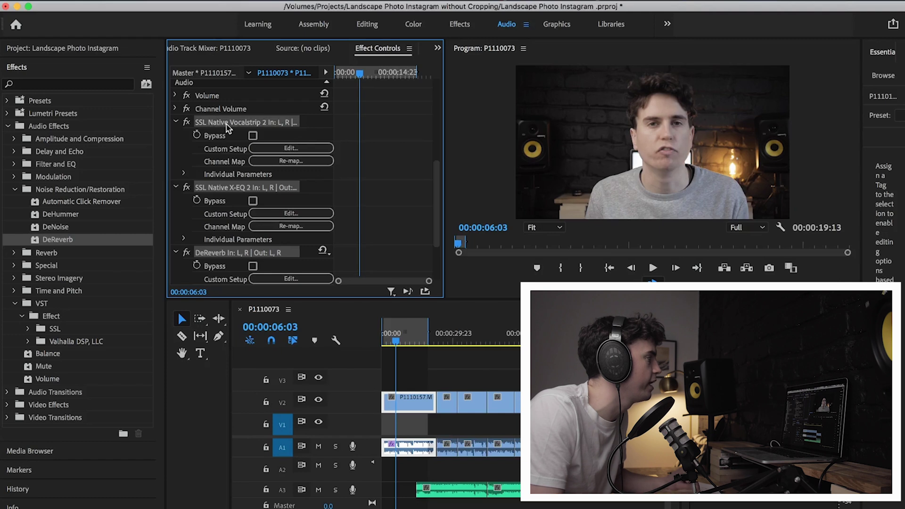
right_click(227, 128)
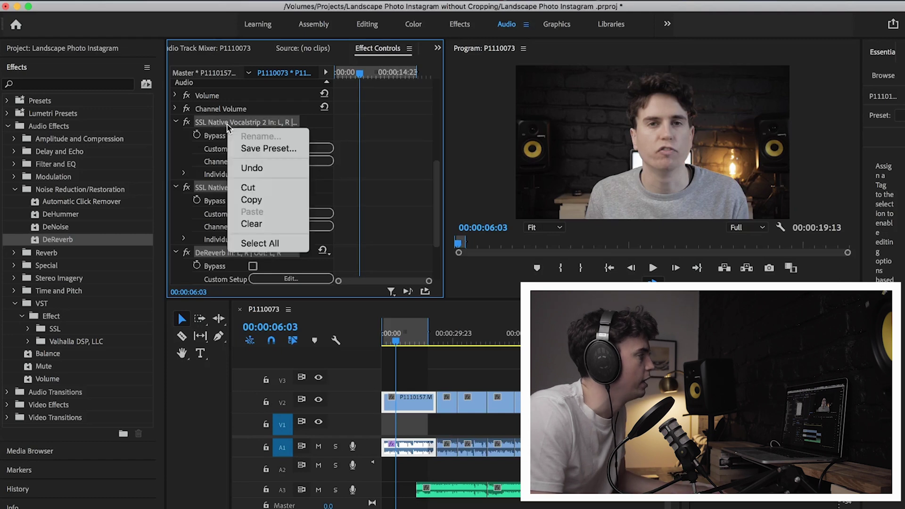
left_click(251, 149)
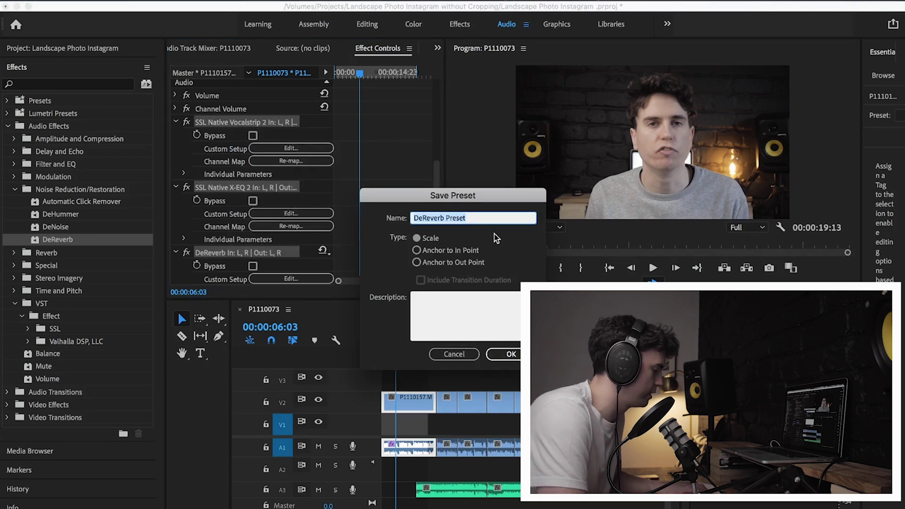
type("Comica VM10")
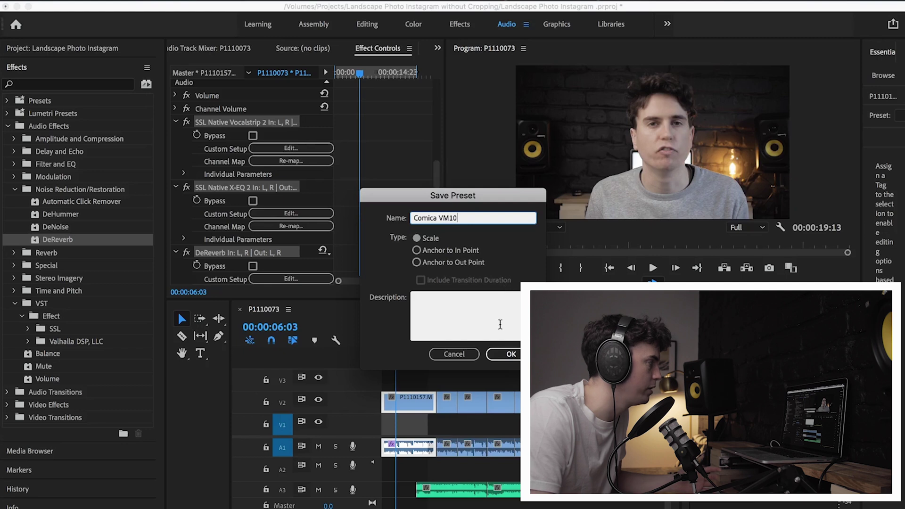
left_click(510, 355)
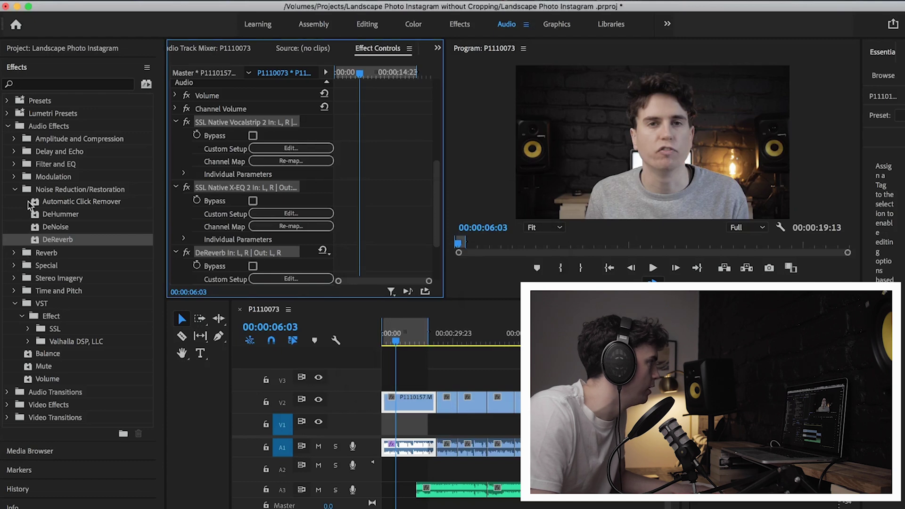
Delete Vocalstrip 2, X-EQ 2 and DeReverb, apply Comica VM10 from Presets, and open X-EQ 2's editor.
left_click(7, 101)
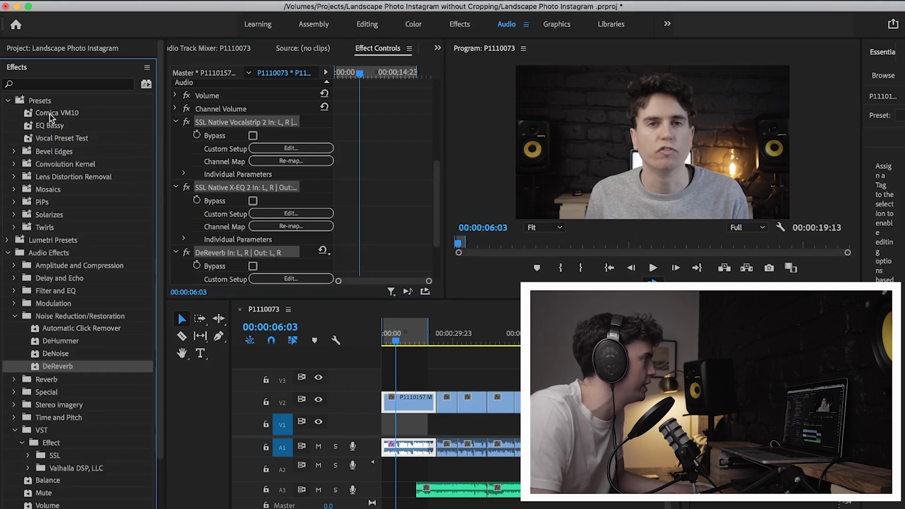
left_click(241, 134)
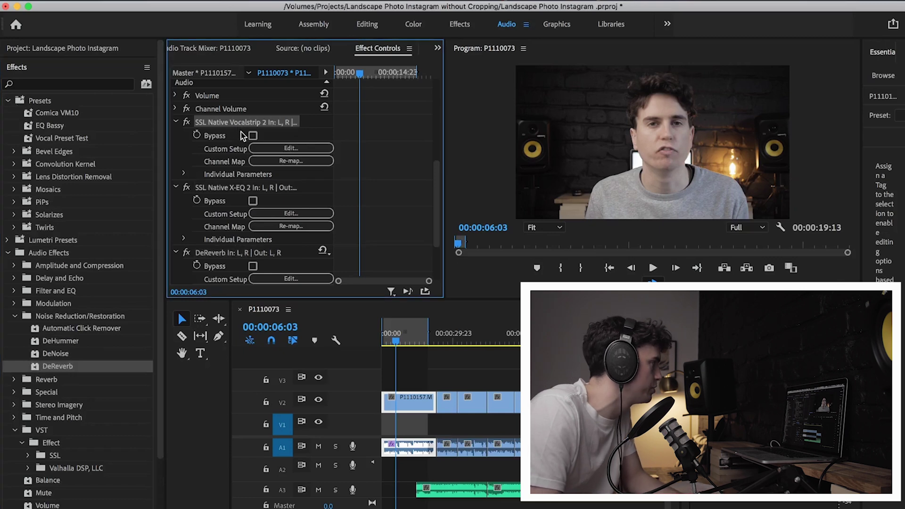
key("Delete")
left_click(226, 124)
key("Delete")
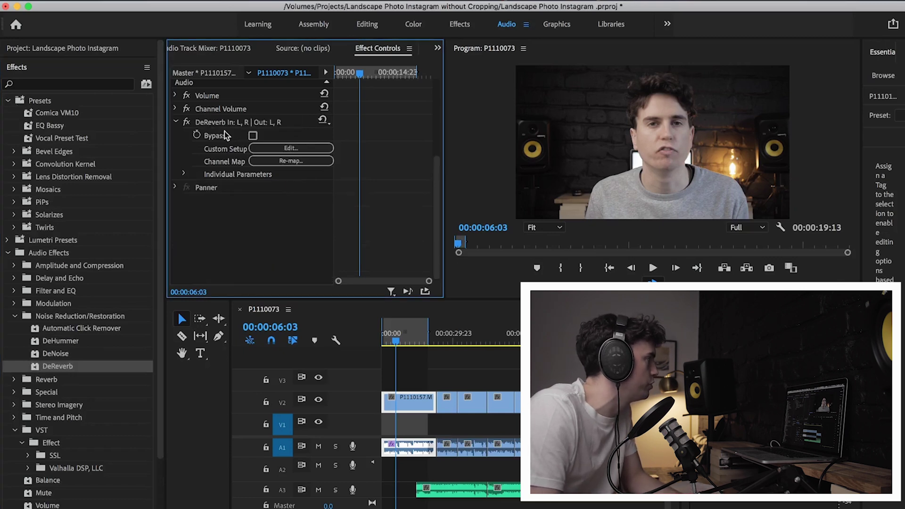
left_click(224, 124)
key("Delete")
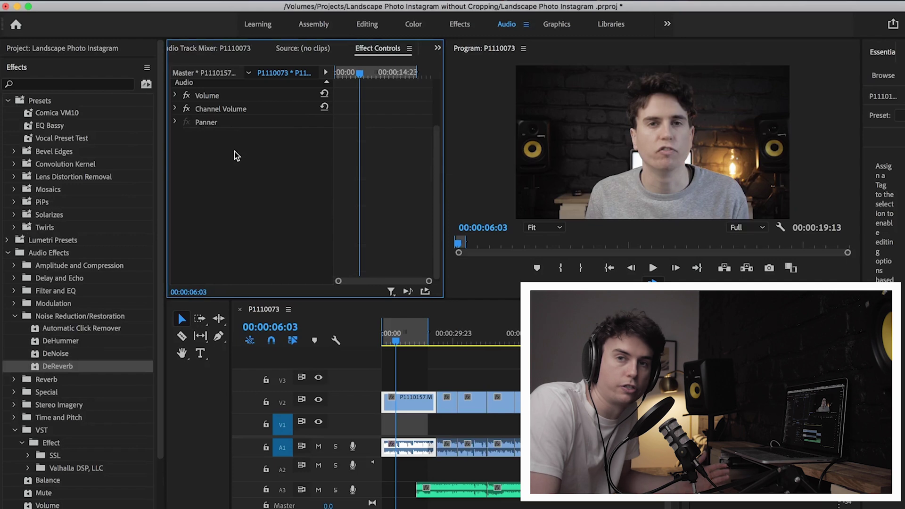
left_click_drag(43, 114, 239, 176)
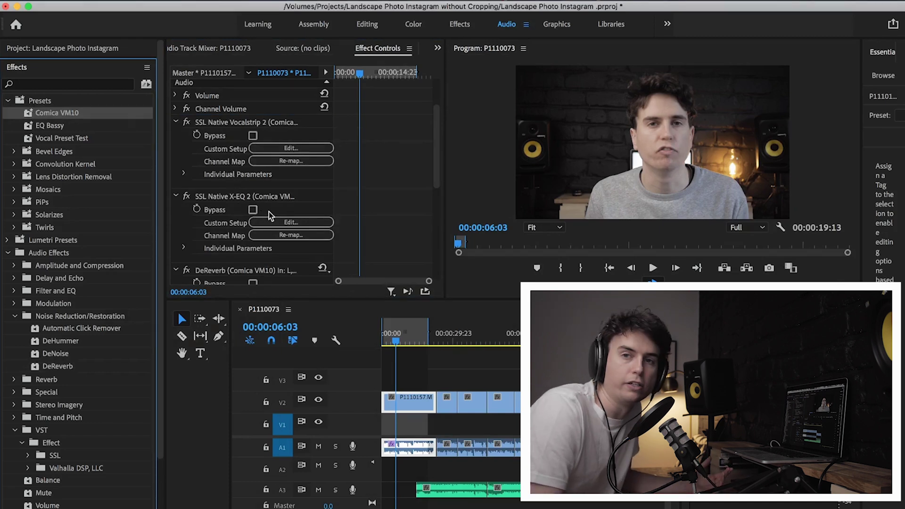
left_click(285, 221)
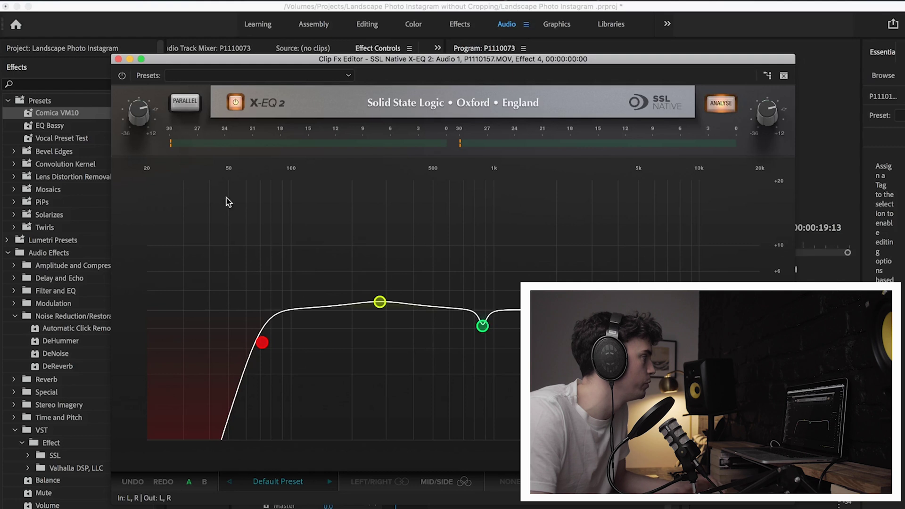
Close the X-EQ 2 editor and select SSL Native Vocalstrip 2 in Effect Controls.
left_click(118, 59)
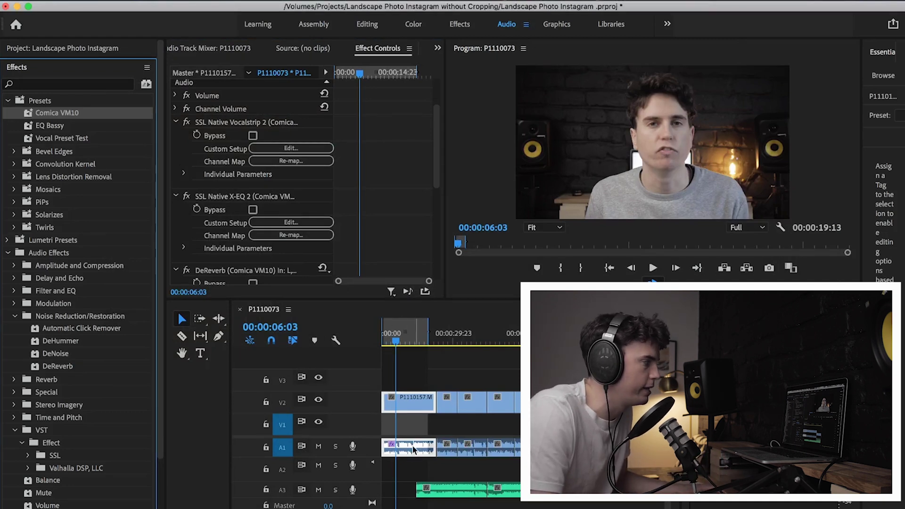
left_click(209, 122)
Remove Vocalstrip 2, DeReverb and X-EQ 2 from the dialogue clip's Effect Controls.
key("Delete")
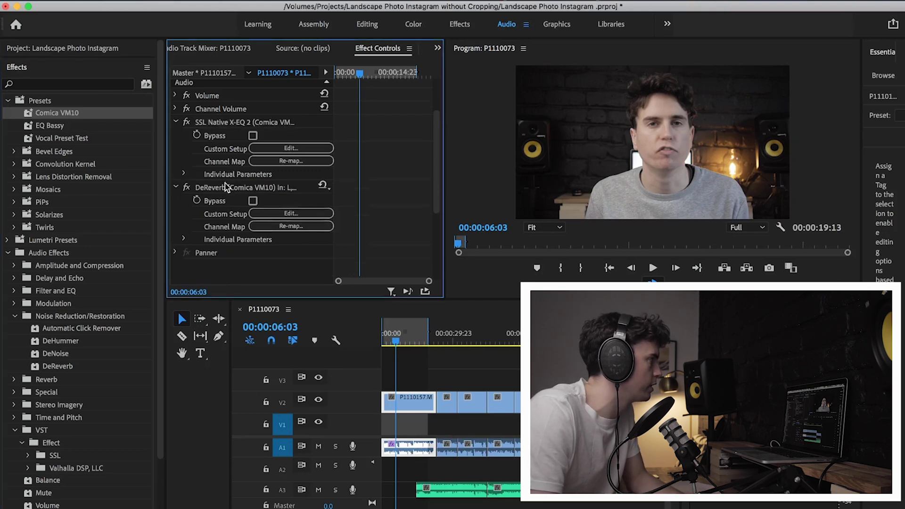
left_click(225, 186)
key("Delete")
left_click(213, 122)
key("Delete")
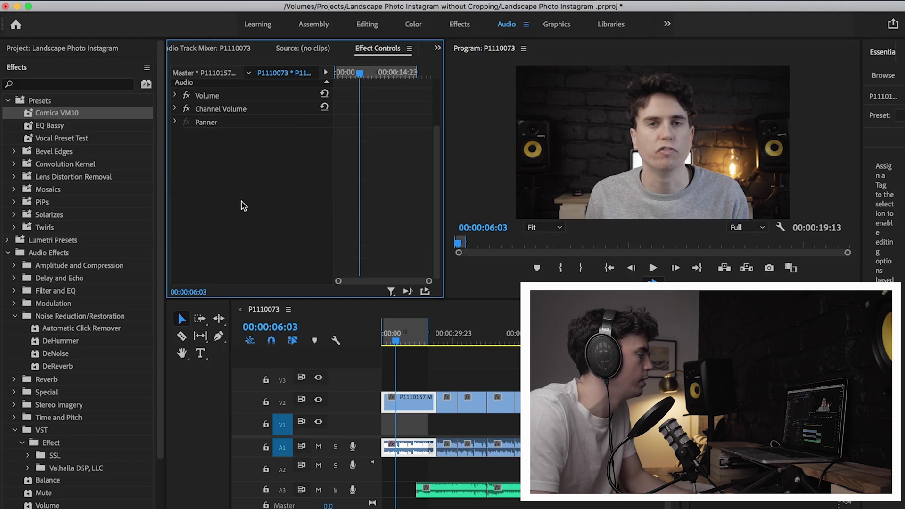
Zoom the timeline out and nest the dialogue video and audio clips into 'Nested Sequence 01'.
key("shift+3")
key("minus")
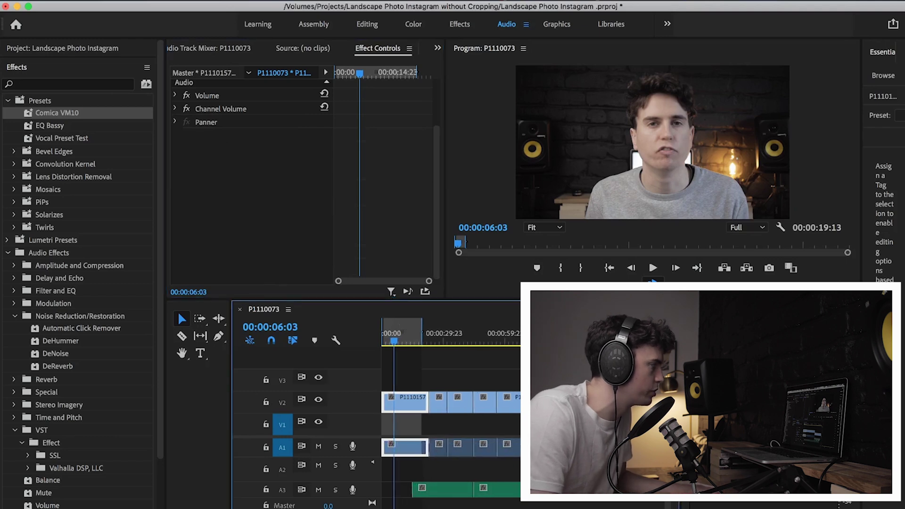
left_click_drag(537, 373, 389, 455)
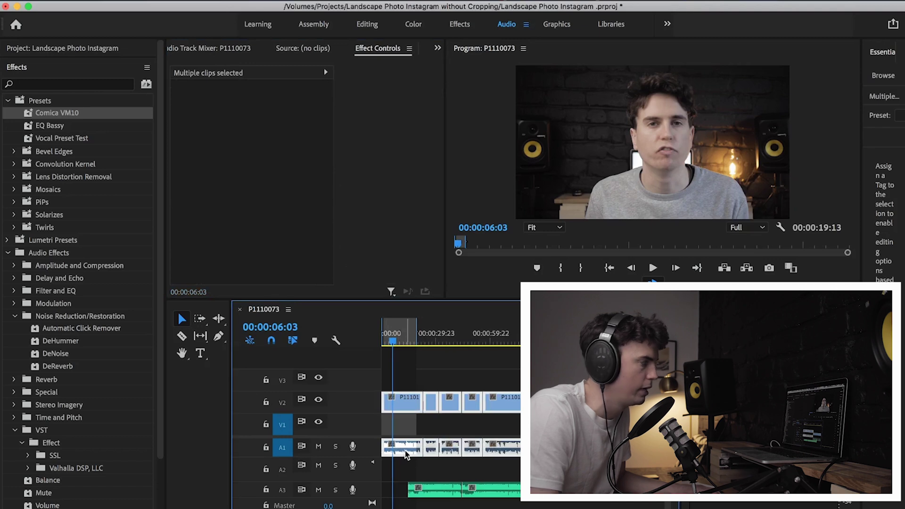
right_click(405, 454)
scroll(427, 465, "down", 10)
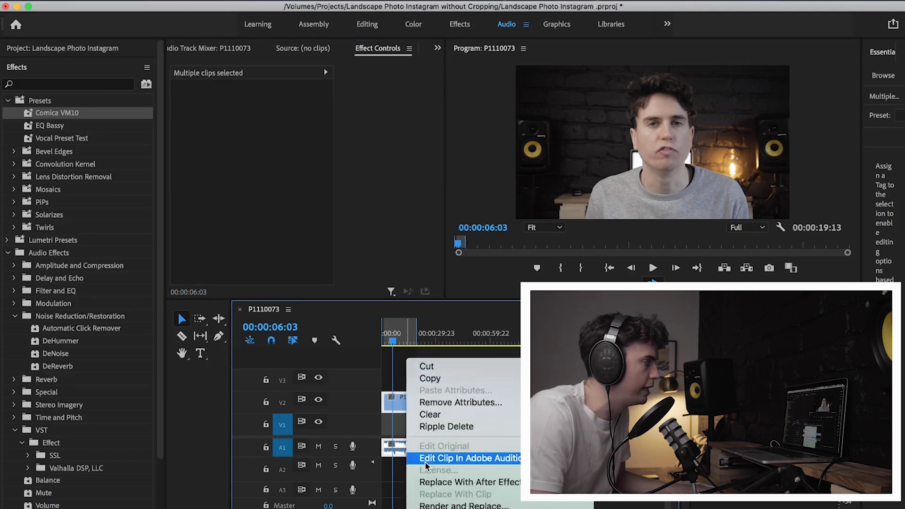
scroll(426, 467, "down", 4)
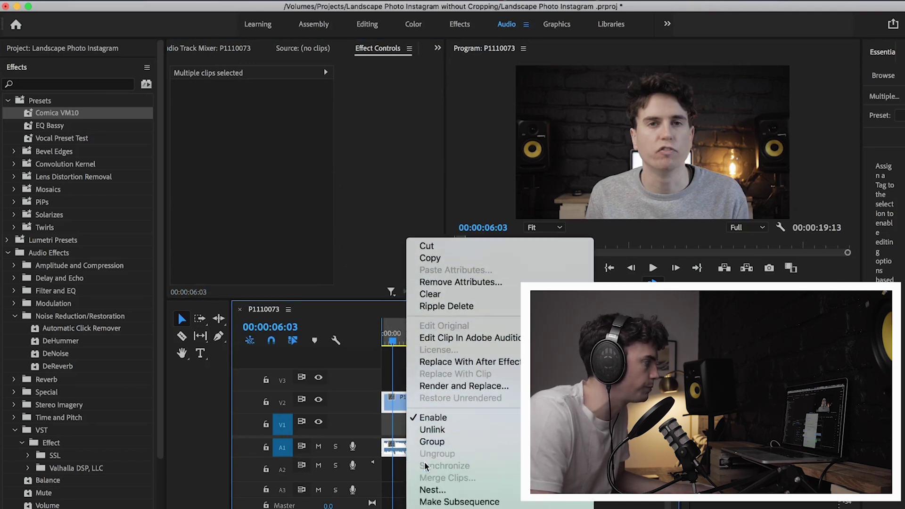
left_click(432, 488)
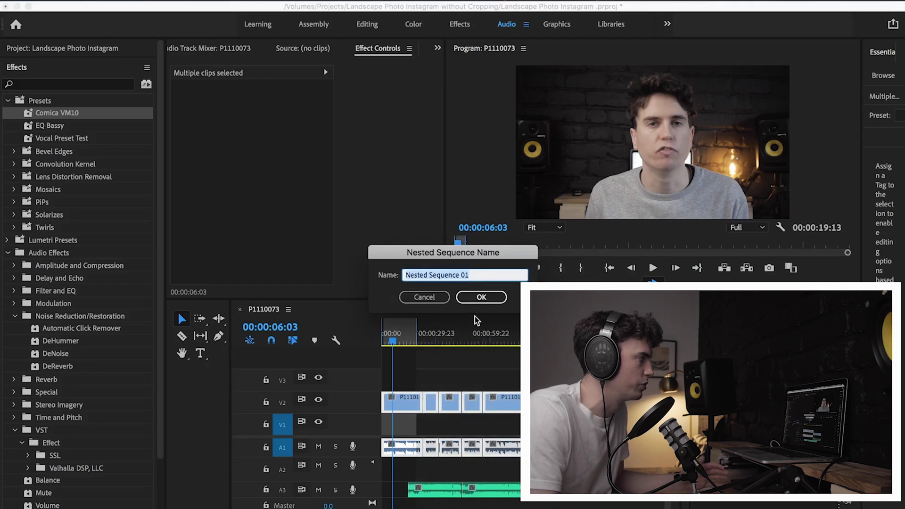
left_click(481, 297)
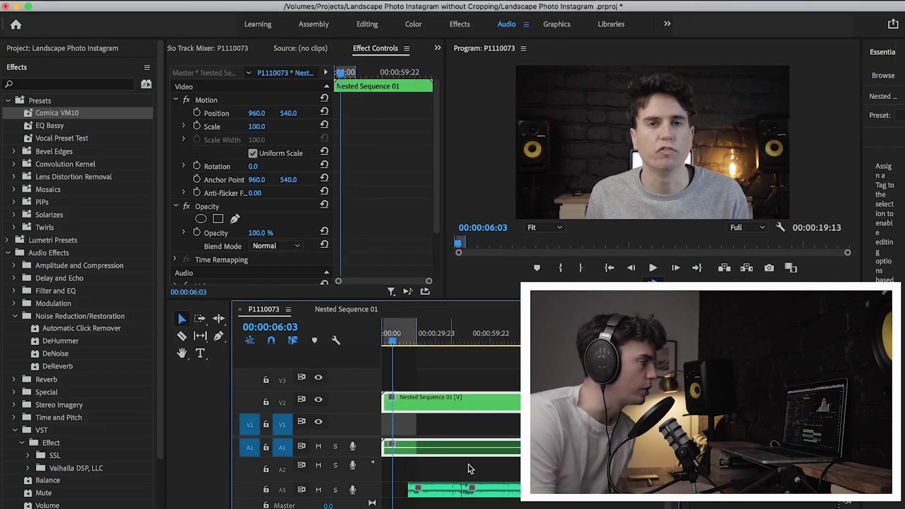
Inspect Nested Sequence 01, then apply the Comica VM10 preset to it in P1110073.
double_click(418, 452)
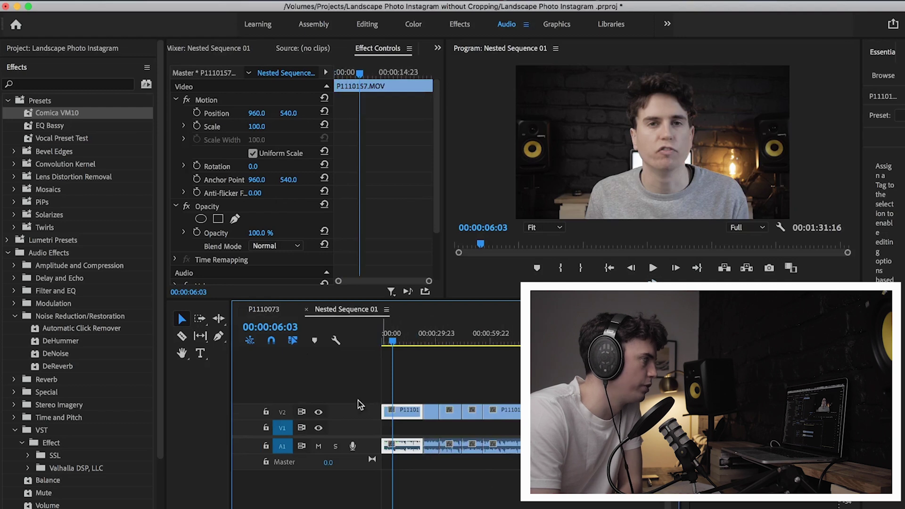
left_click(274, 311)
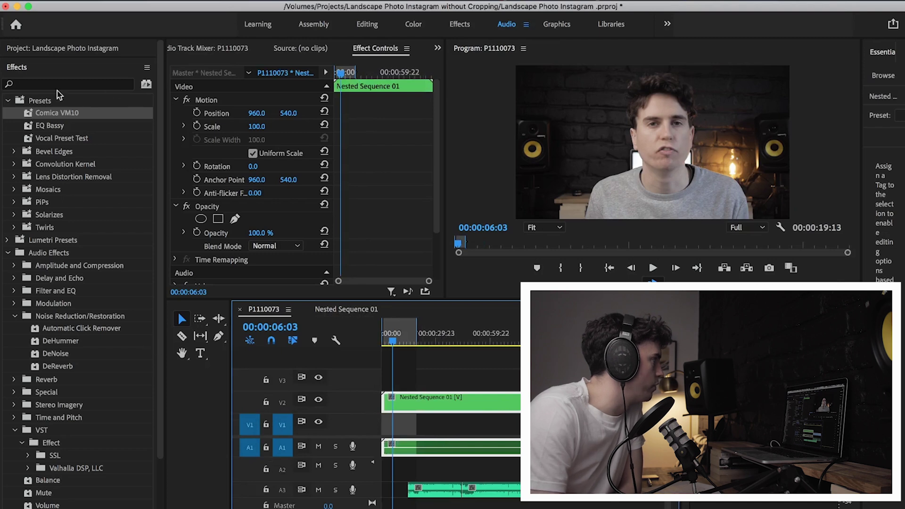
left_click_drag(34, 113, 380, 142)
scroll(277, 216, "down", 3)
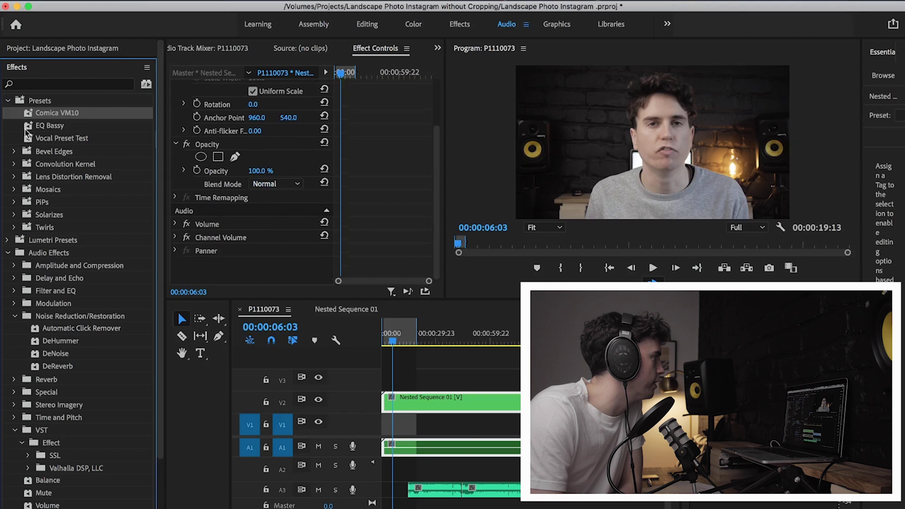
left_click_drag(40, 117, 276, 268)
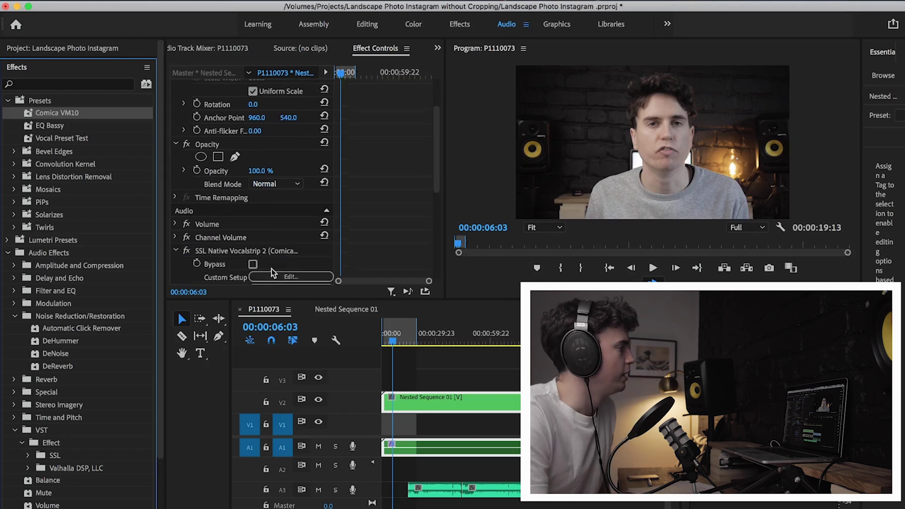
left_click(387, 344)
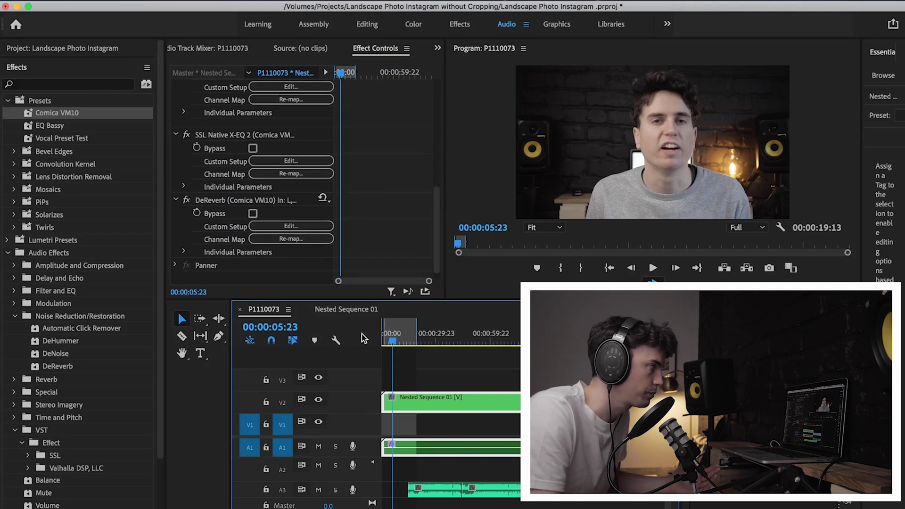
key("Home")
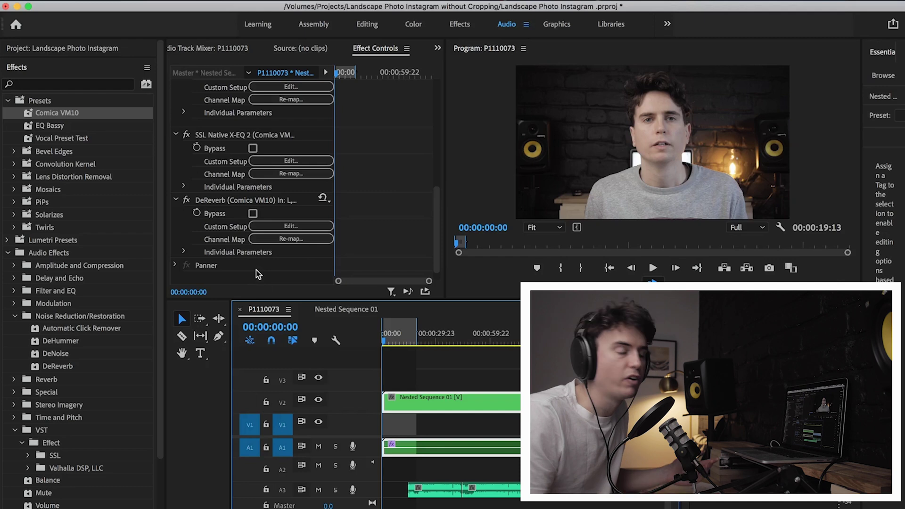
scroll(256, 269, "down", 1)
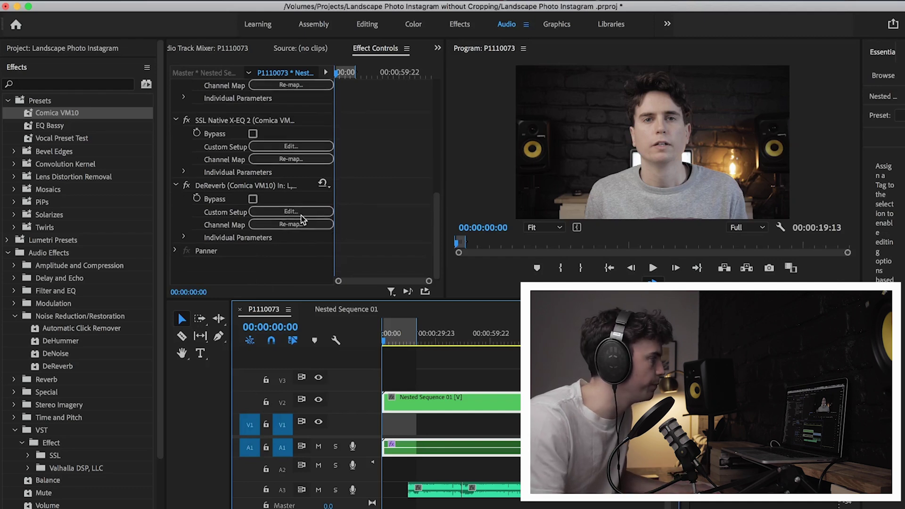
left_click(267, 213)
key("space")
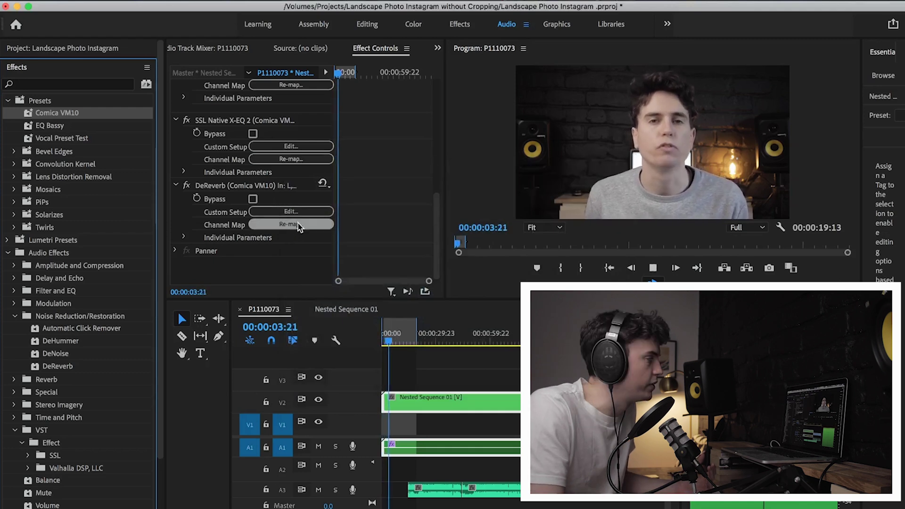
left_click(291, 211)
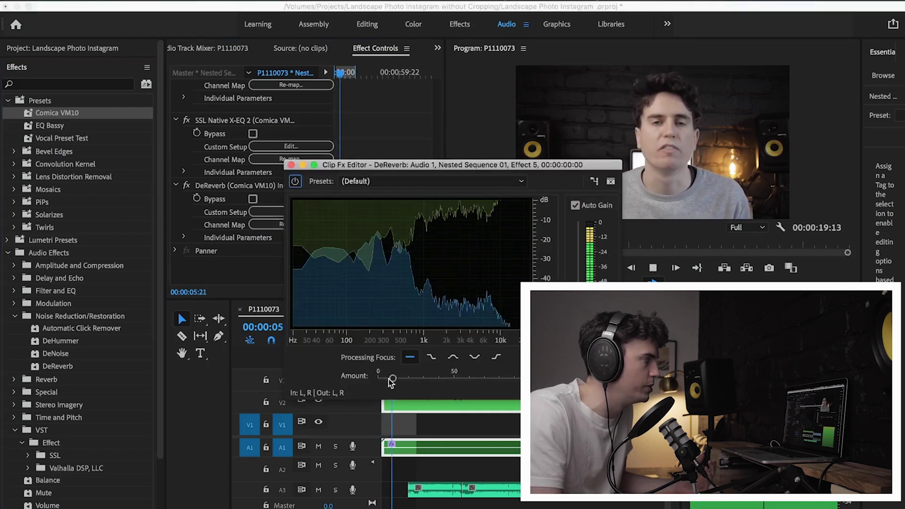
left_click_drag(392, 379, 391, 379)
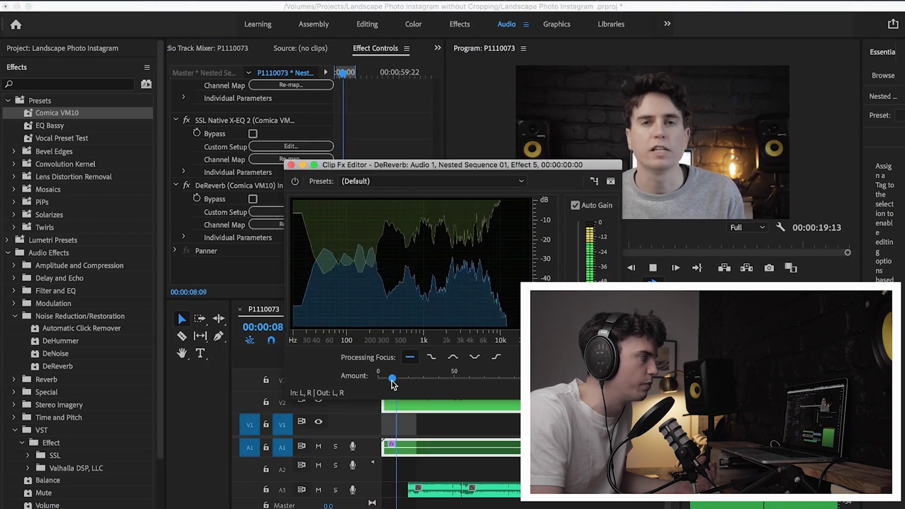
left_click(291, 165)
key("space")
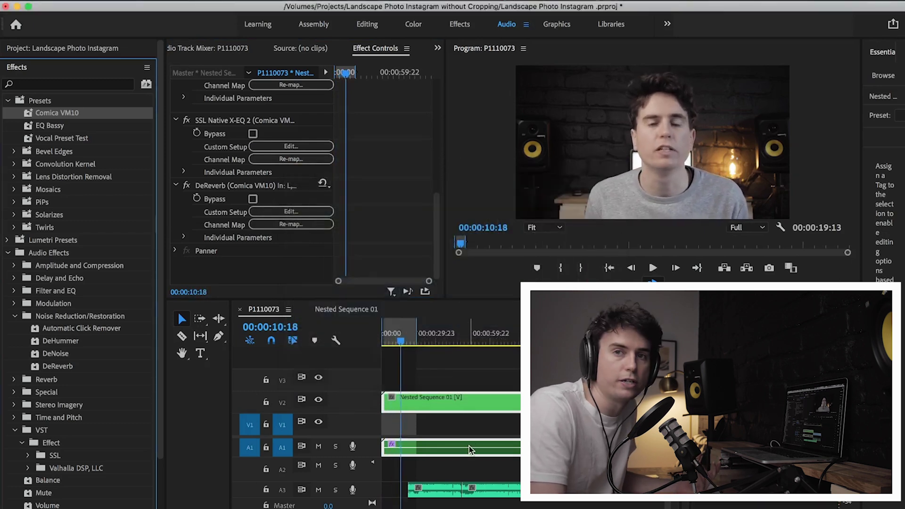
Scrub to the Voice Over.wav clip on A2 and show its Effect Controls at 00:01:38:03.
left_click(459, 507)
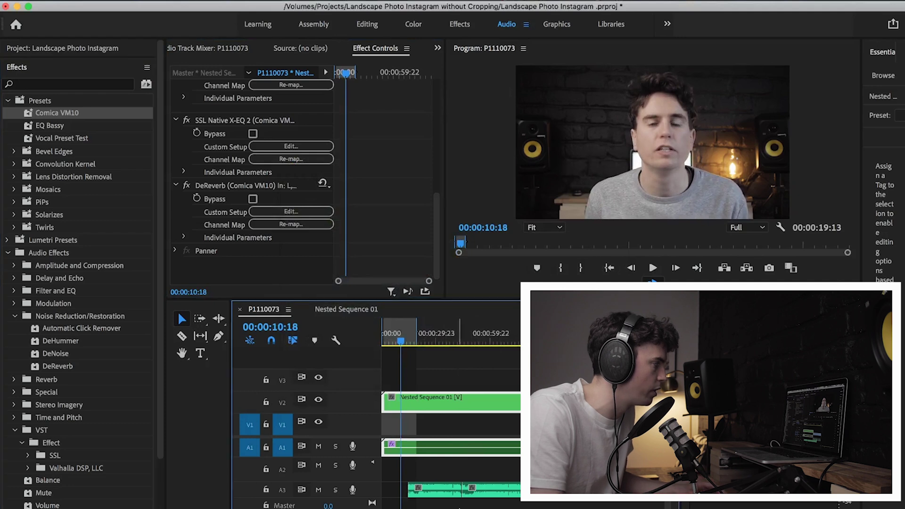
scroll(452, 377, "down", 5)
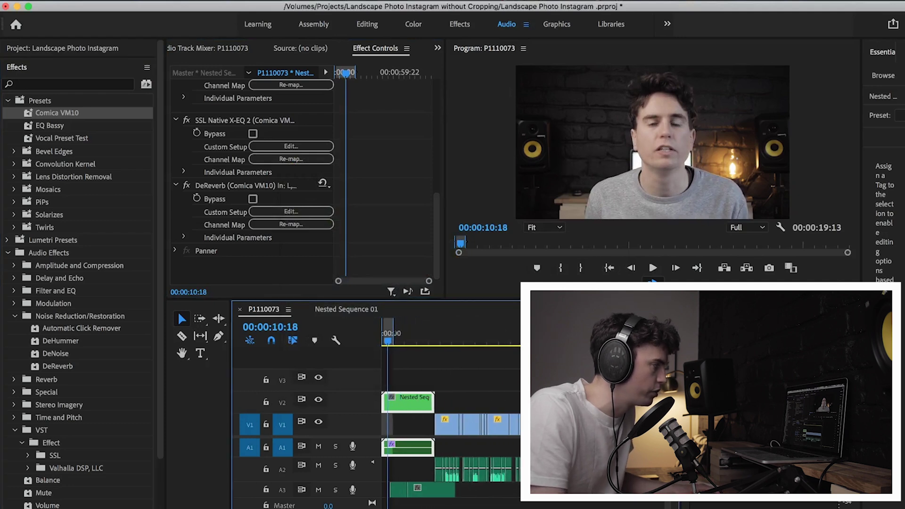
left_click(451, 345)
left_click_drag(453, 348, 490, 344)
key("space")
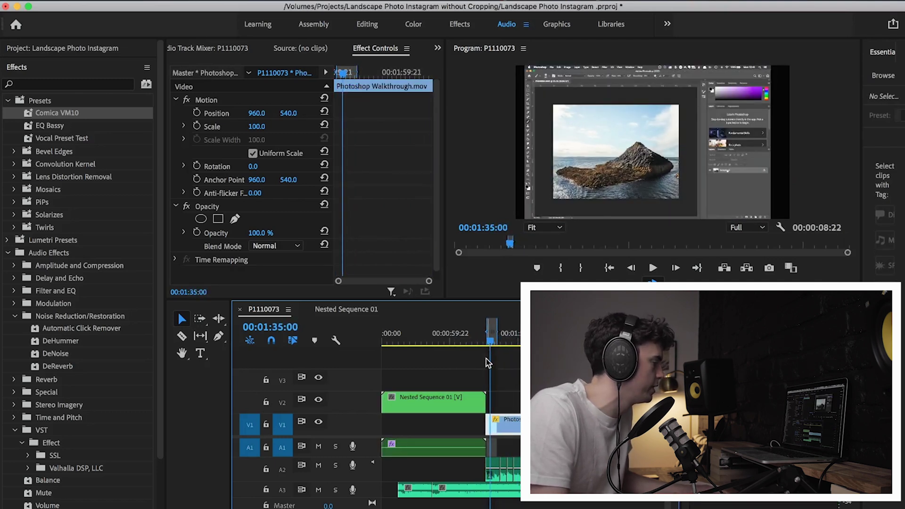
left_click(494, 477)
double_click(494, 476)
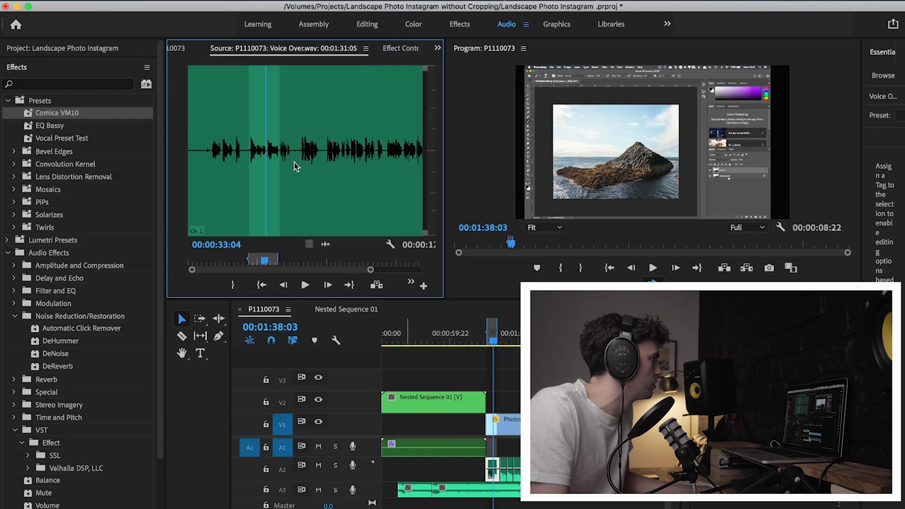
left_click(388, 49)
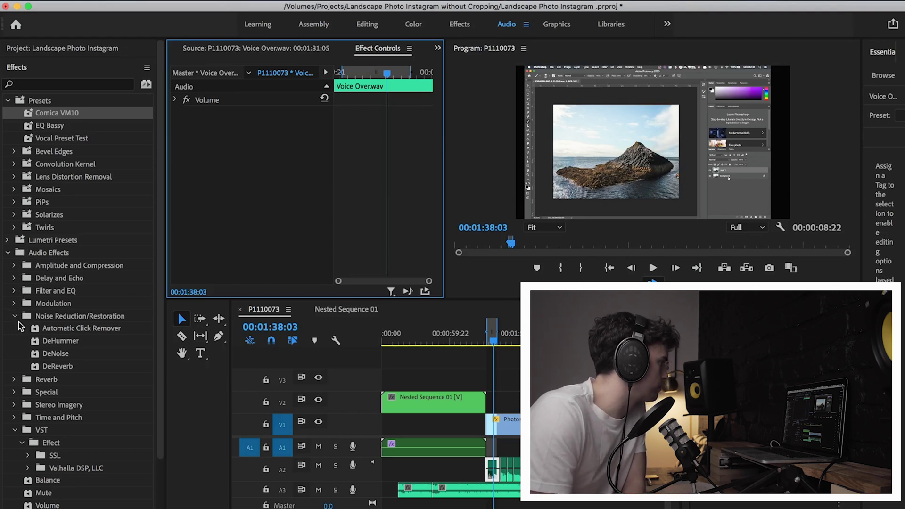
Add SSL Native X-EQ 2 from the SSL folder to the Voice Over.wav clip.
scroll(23, 344, "down", 3)
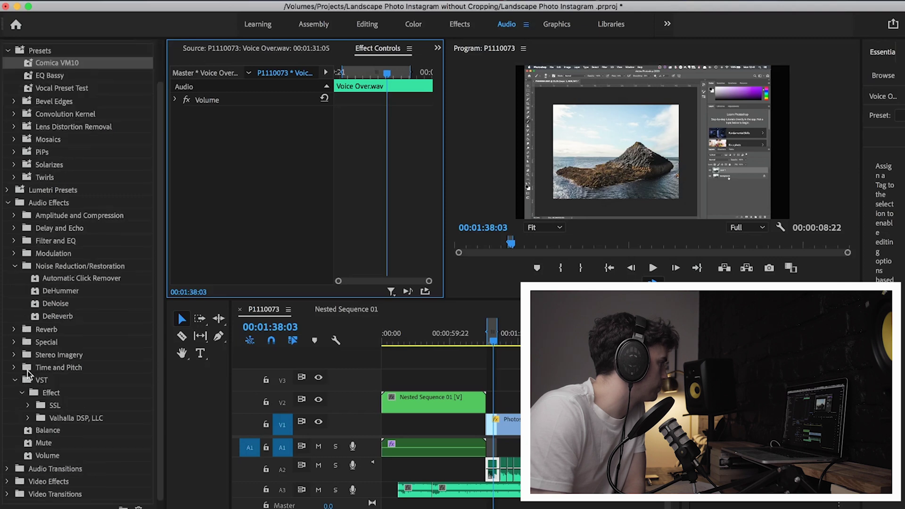
left_click(27, 377)
scroll(47, 425, "down", 1)
key("space")
left_click_drag(62, 445, 283, 207)
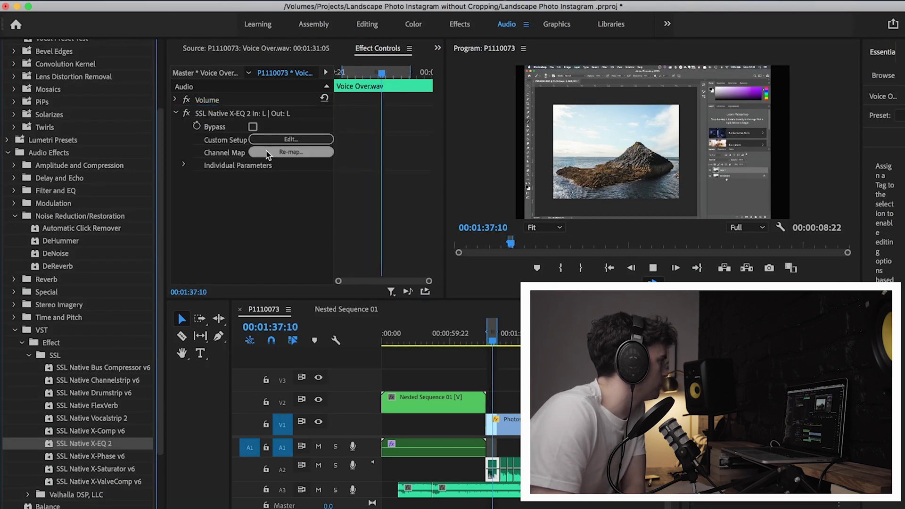
In X-EQ 2, enable a ~94 Hz high-pass, cut slightly near 350 Hz, reshape mids around 988 Hz.
left_click(260, 140)
left_click(202, 309)
left_click_drag(201, 309, 279, 314)
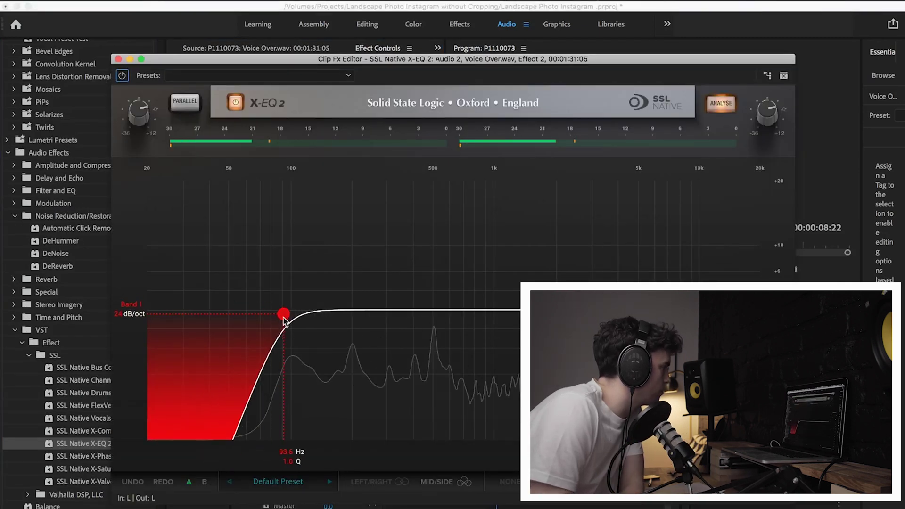
mouse_move(400, 315)
left_mouse_down()
mouse_move(455, 273)
mouse_move(398, 273)
mouse_move(400, 317)
mouse_move(434, 297)
mouse_move(433, 330)
mouse_move(402, 322)
left_mouse_up()
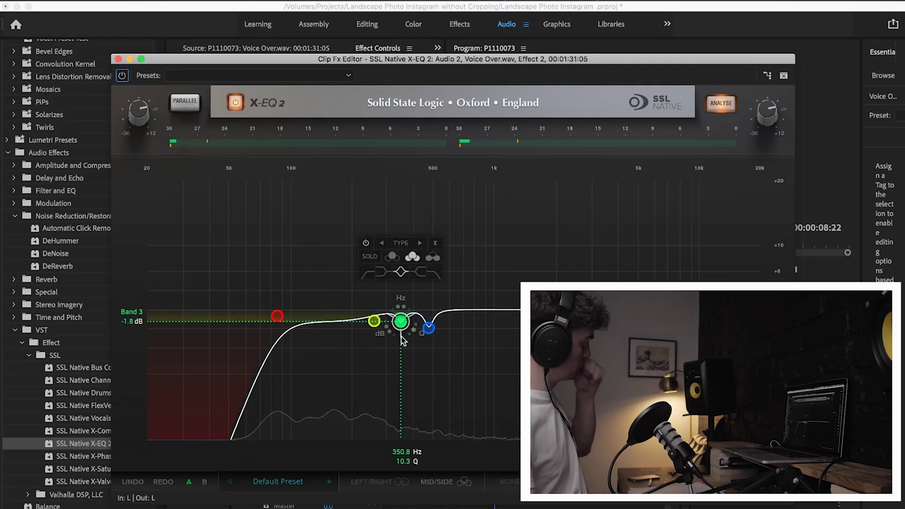
mouse_move(495, 312)
left_mouse_down()
mouse_move(495, 279)
mouse_move(497, 325)
left_mouse_up()
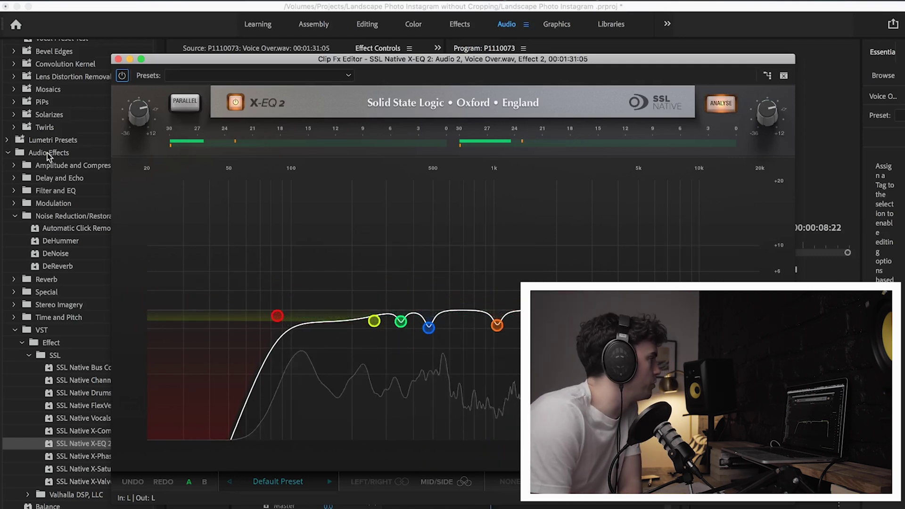
In the voiceover's Vocalstrip 2, lower the compander threshold, add makeup gain and enable the de-esser.
left_click(118, 59)
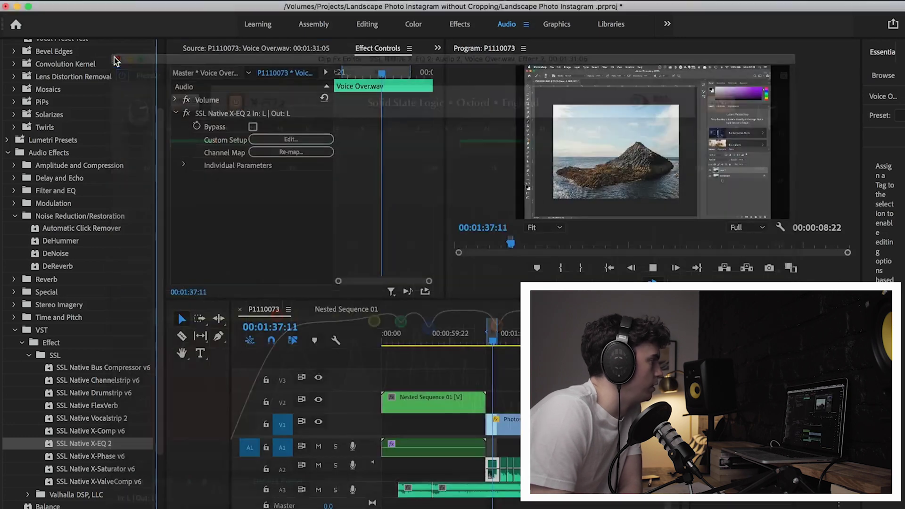
left_click(89, 431)
double_click(90, 418)
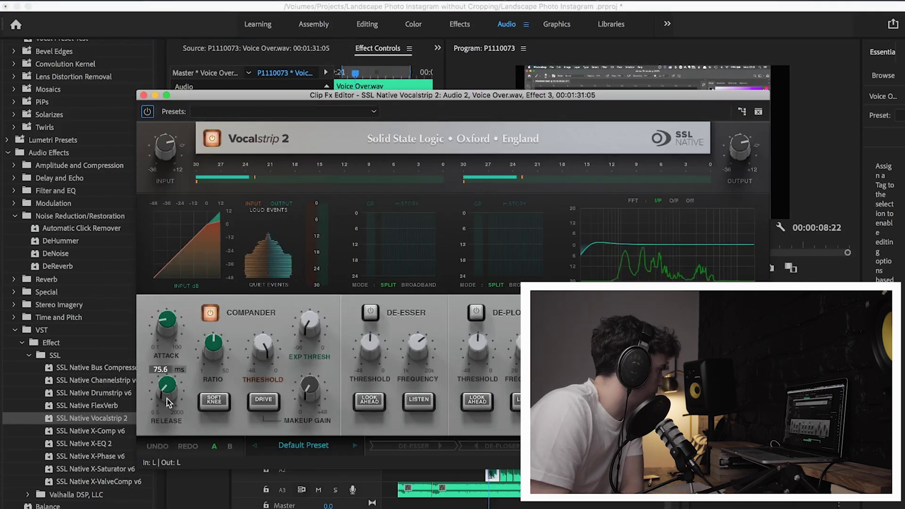
scroll(261, 361, "down", 10)
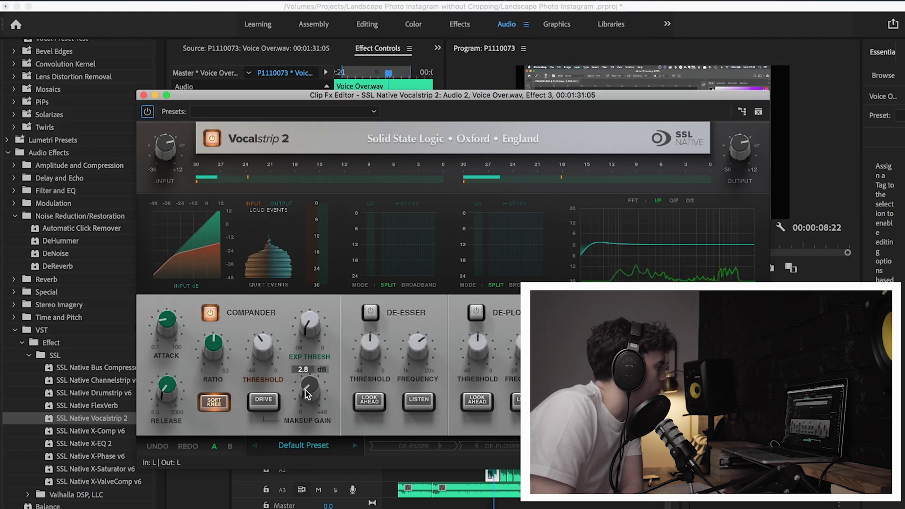
scroll(310, 404, "up", 2)
left_click(370, 312)
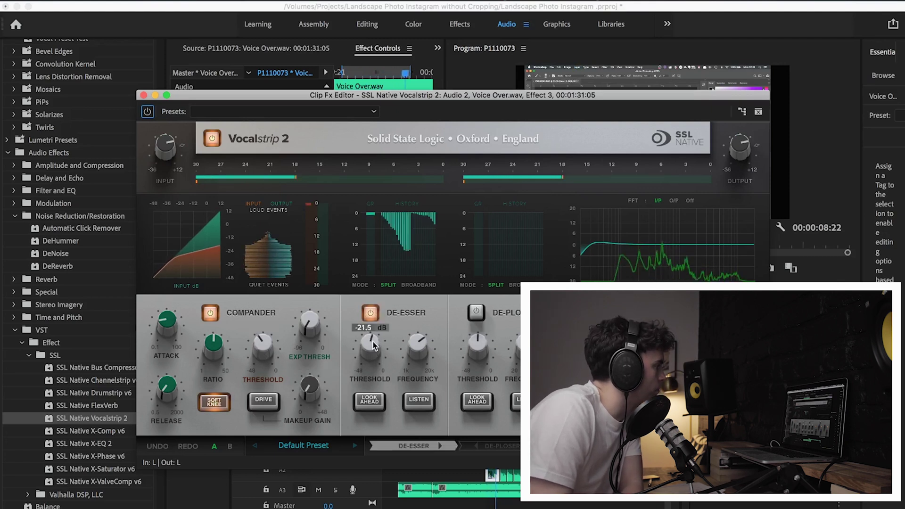
left_click(144, 95)
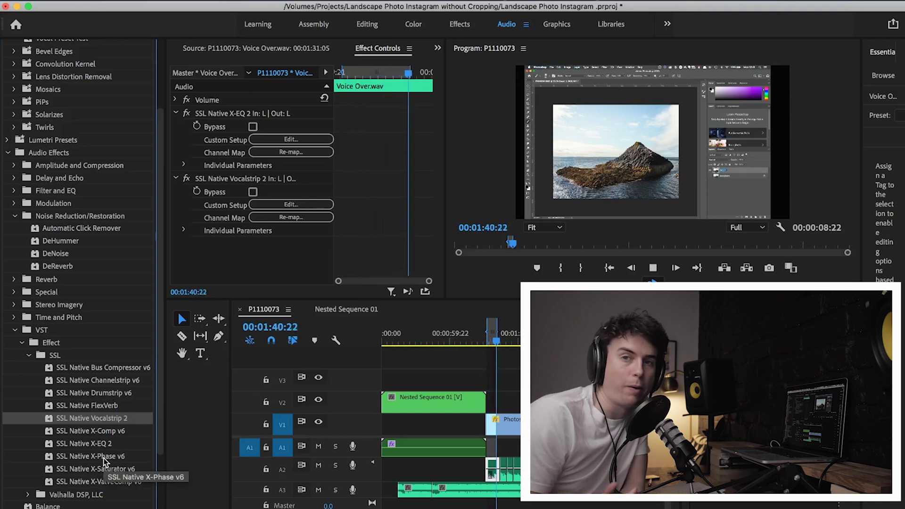
Add the ValhallaRoom_x64 reverb from the Valhalla DSP folder to the voiceover clip.
key("space")
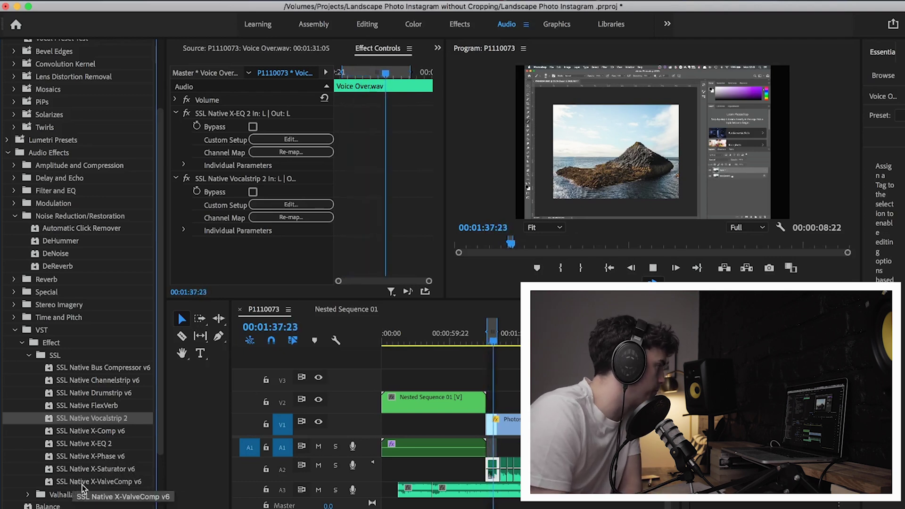
scroll(82, 484, "down", 3)
left_click(27, 445)
left_click(84, 457)
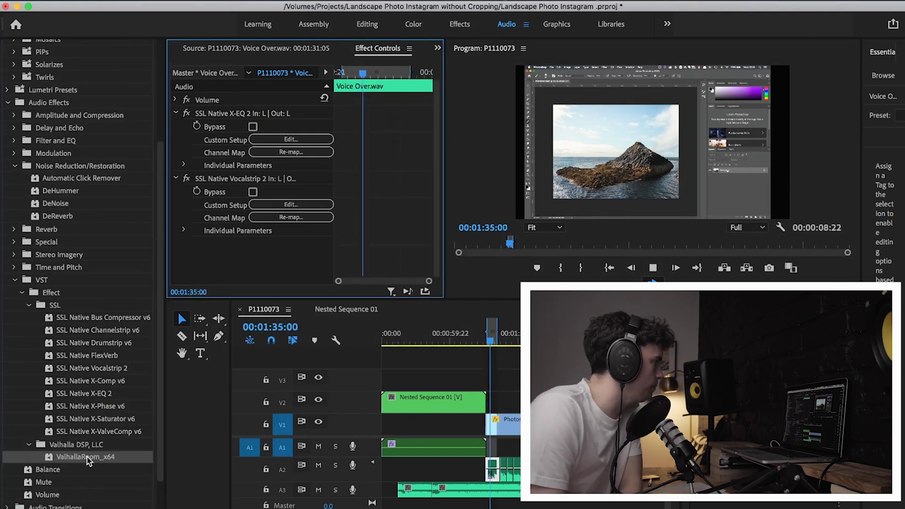
left_click_drag(87, 461, 281, 265)
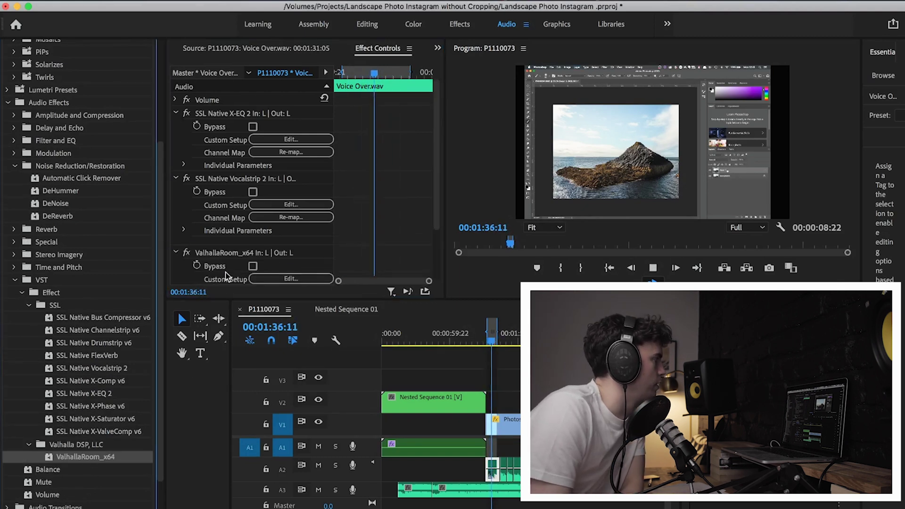
Load ValhallaRoom's 426 Medium Hall preset and lower the mix to 5.1%.
left_click(278, 279)
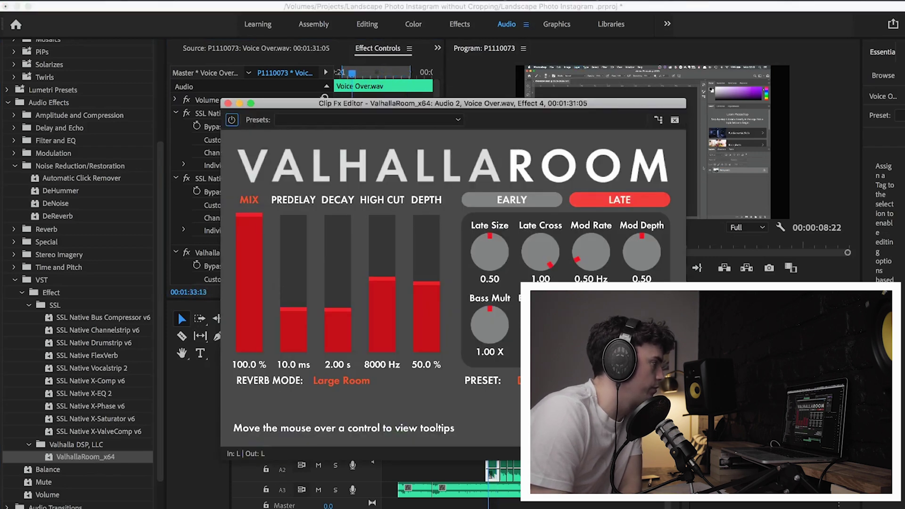
left_click(537, 381)
mouse_move(555, 198)
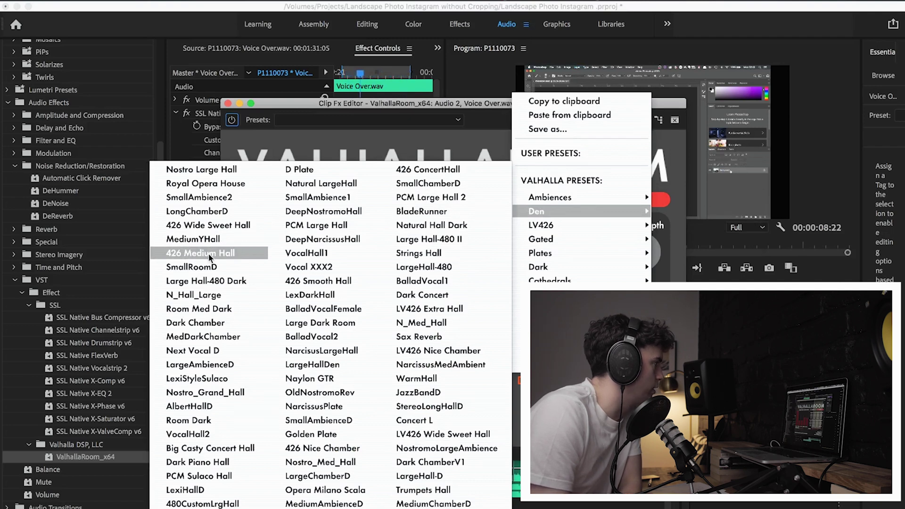
left_click(210, 254)
left_click(255, 245)
left_click_drag(254, 240, 253, 345)
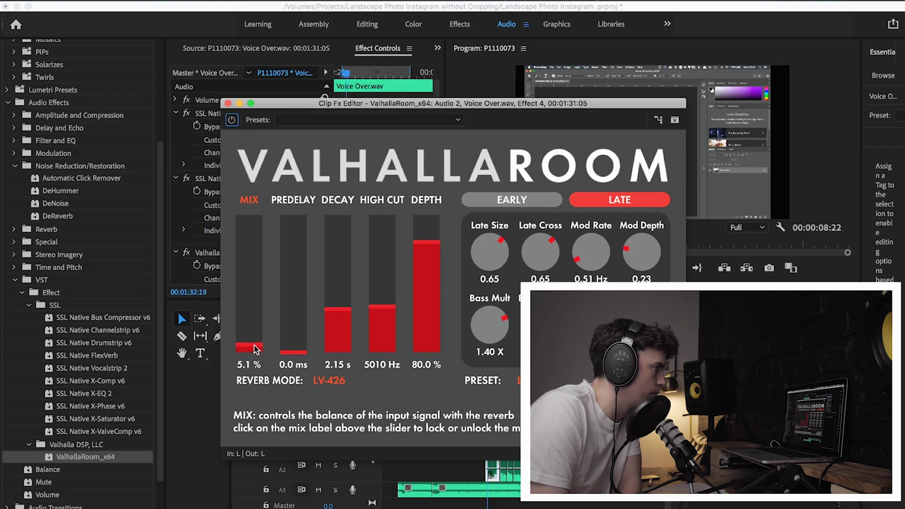
left_click(228, 104)
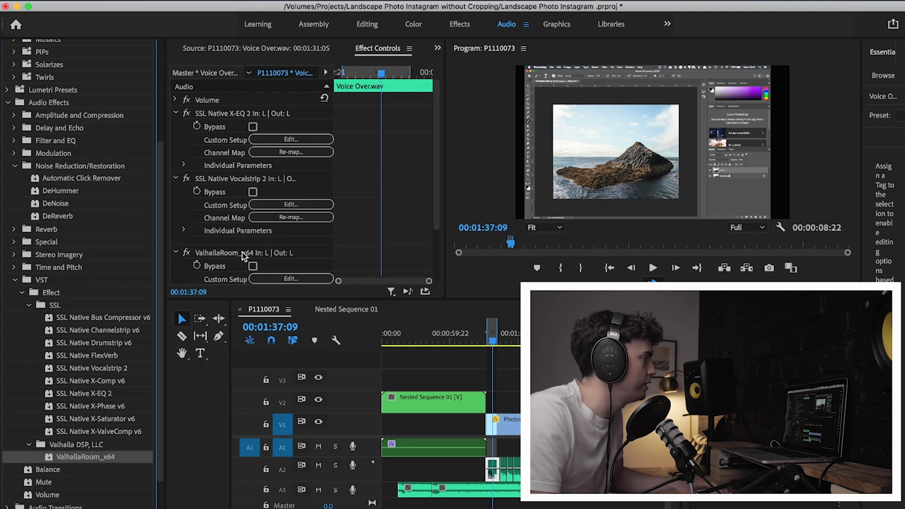
Save the X-EQ 2, Vocalstrip 2 and ValhallaRoom effects together as the preset 'Rode PodMic'.
left_click(217, 252)
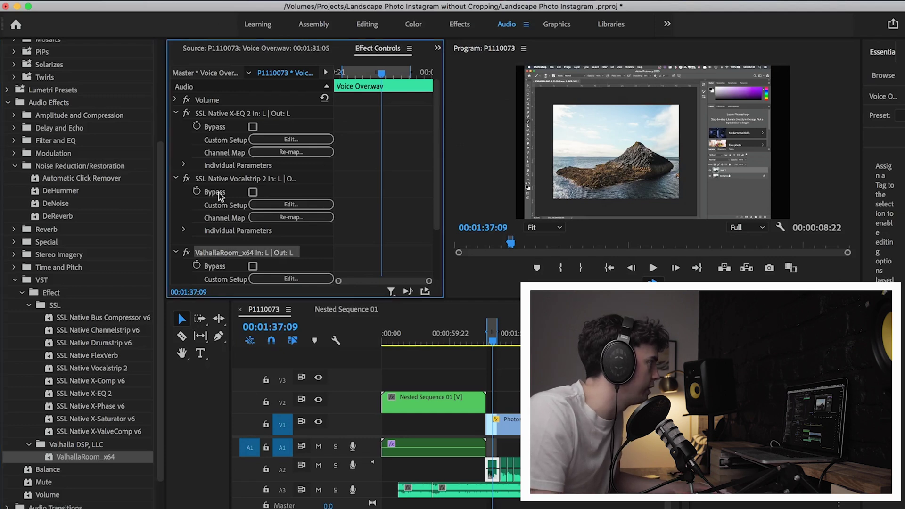
left_click(219, 179, "shift")
left_click(215, 114, "shift")
right_click(215, 114)
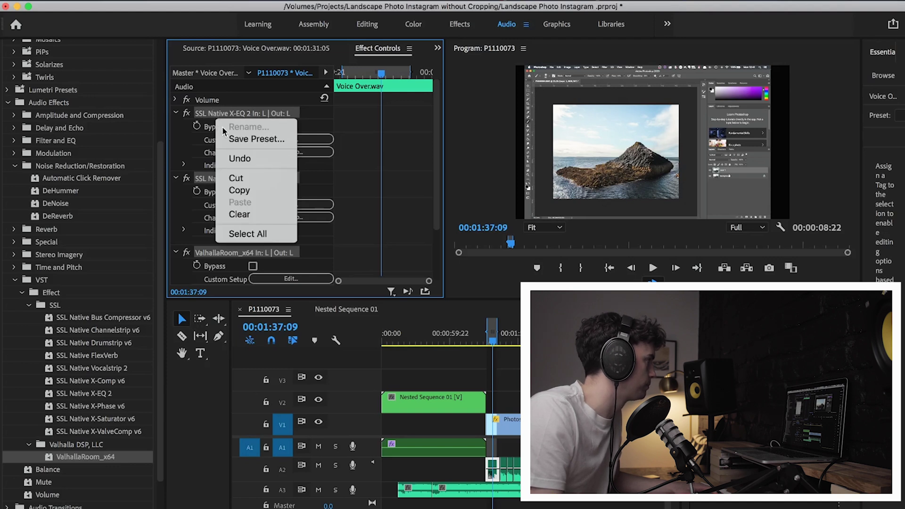
left_click(245, 138)
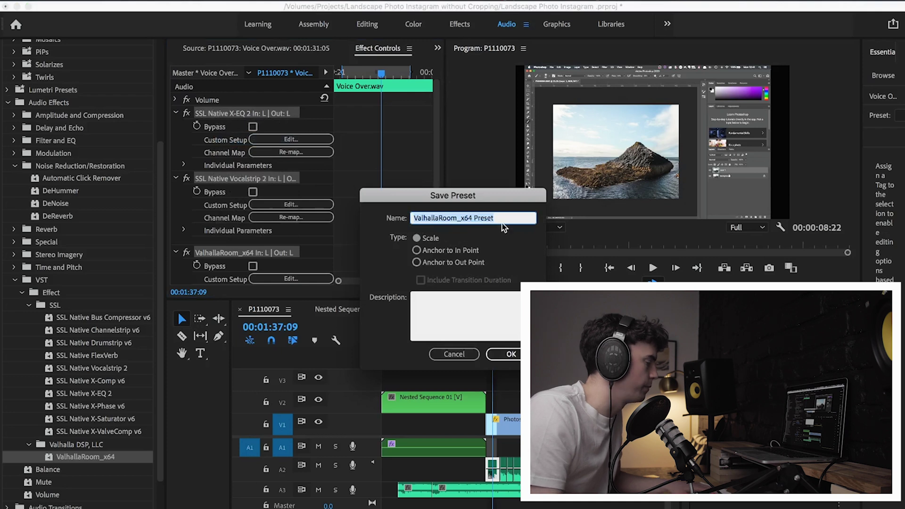
type("Rode")
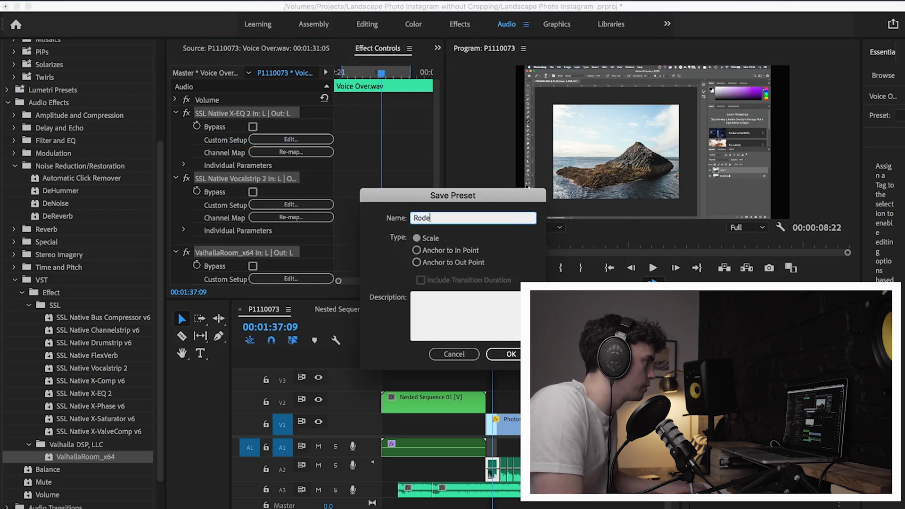
type(" PodMic")
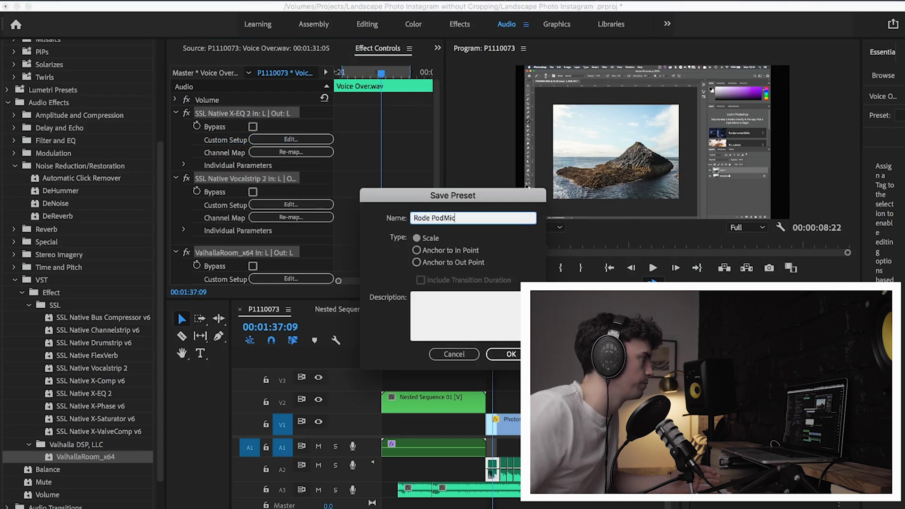
left_click(505, 356)
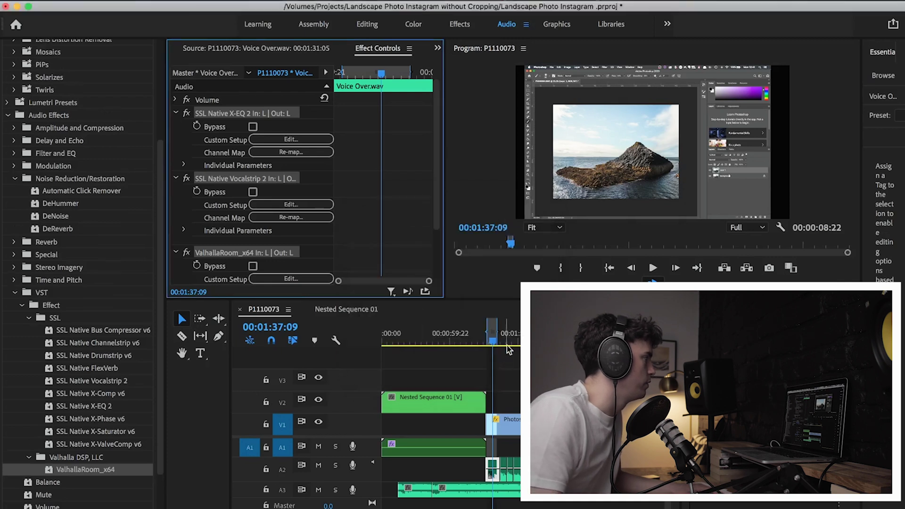
Delete the X-EQ 2, Vocalstrip 2 and ValhallaRoom effects from the voiceover clip.
scroll(89, 275, "up", 3)
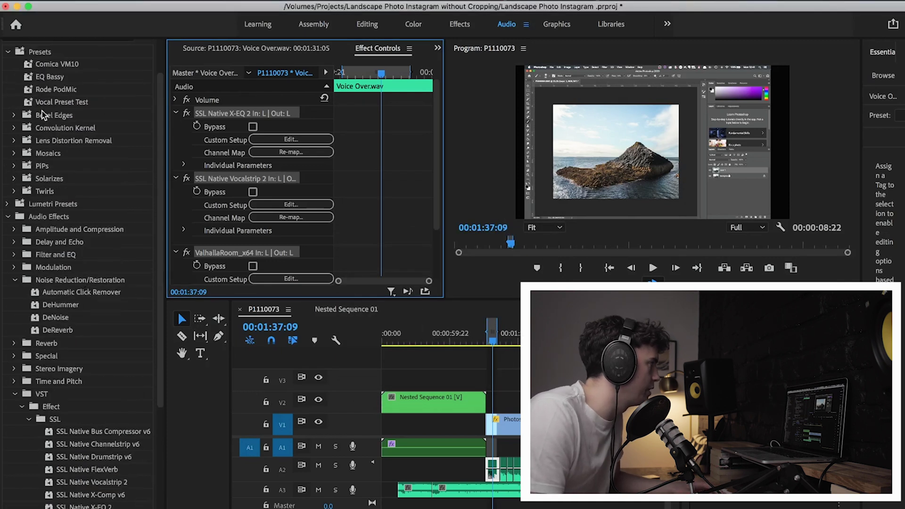
left_click(224, 126)
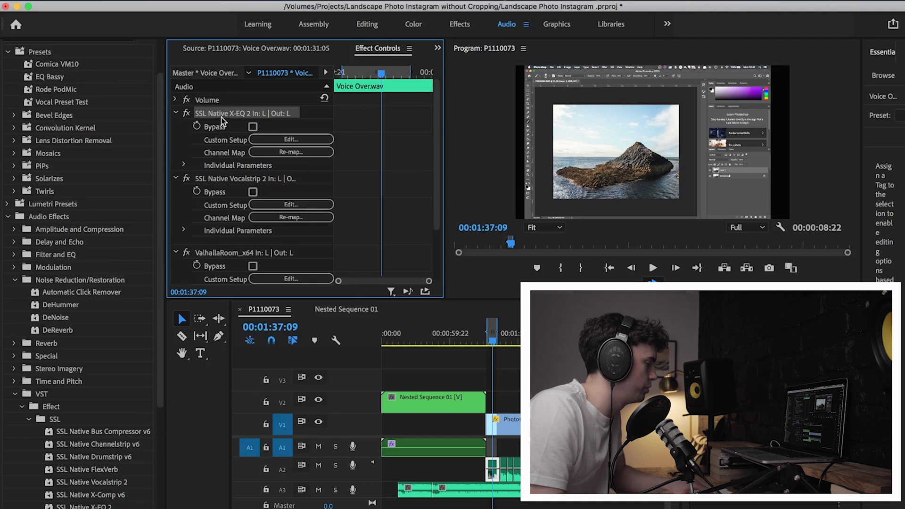
key("Delete")
left_click(219, 116)
key("Delete")
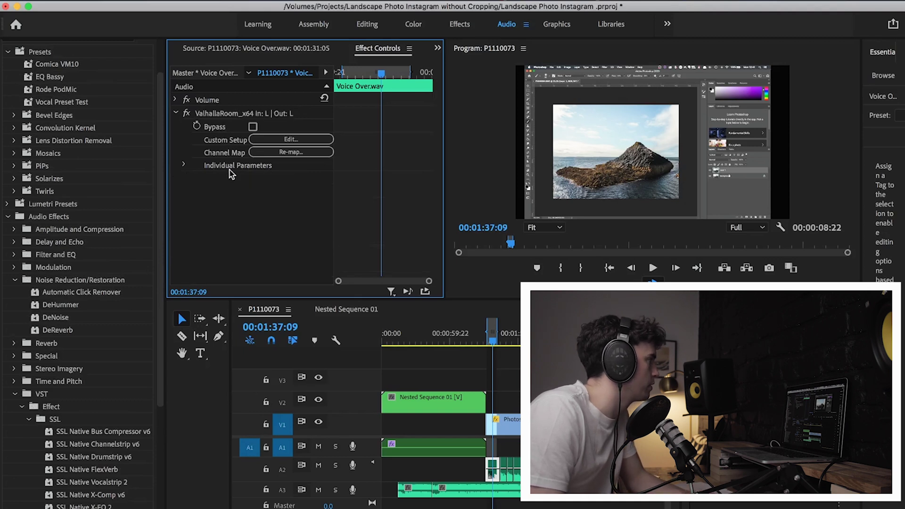
left_click(217, 114)
key("Delete")
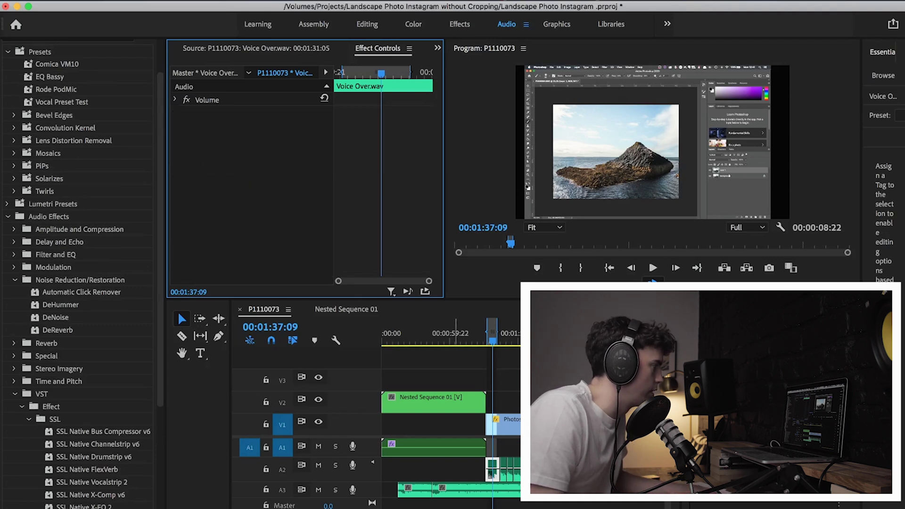
Nest the A2 voiceover clips as Nested Sequence 02 and apply the Rode PodMic preset.
key("shift+3")
key("minus")
key("minus")
key("minus")
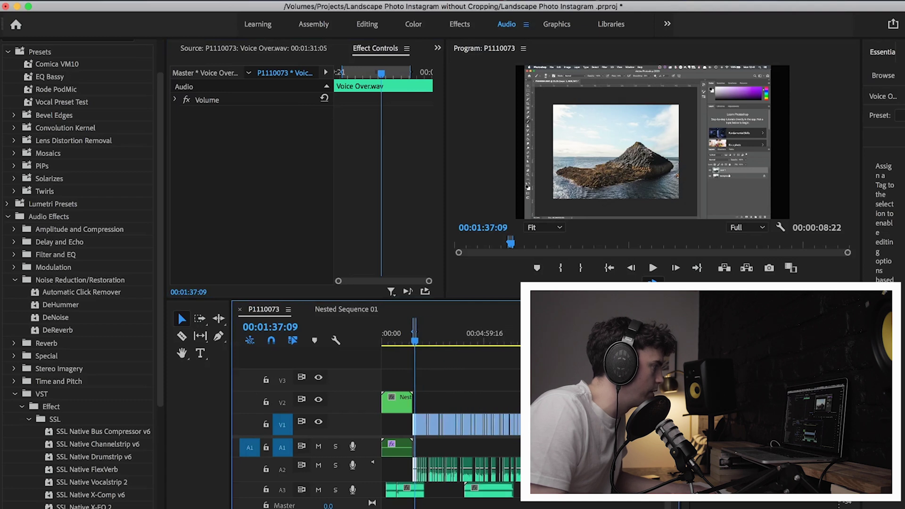
left_click_drag(495, 481, 406, 459)
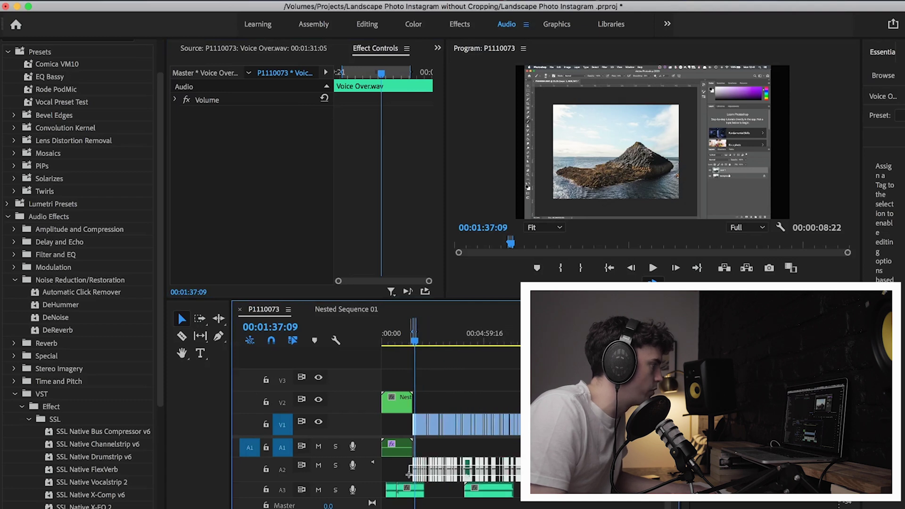
right_click(438, 473)
left_click(477, 363)
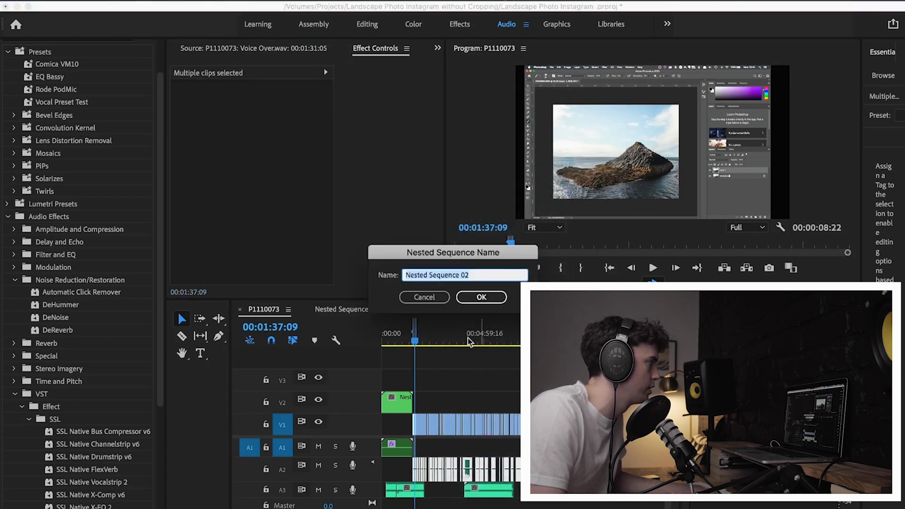
left_click(479, 305)
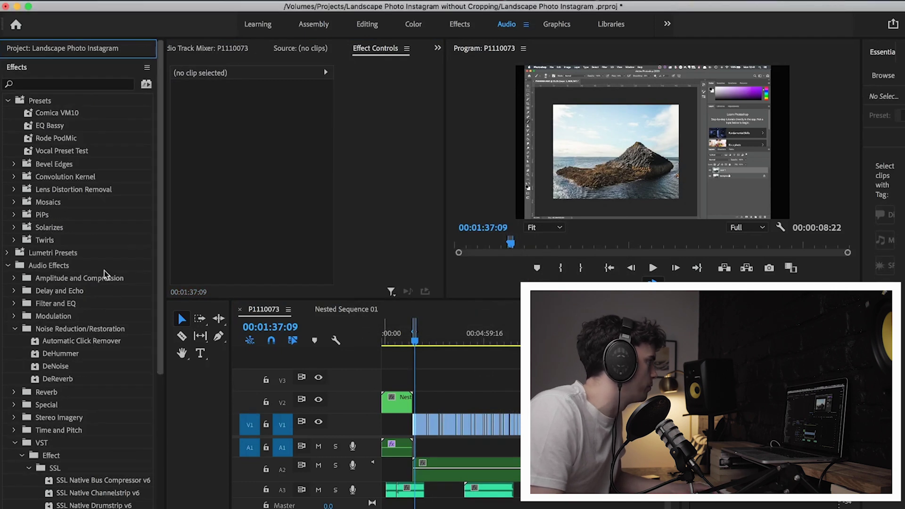
left_click_drag(51, 141, 458, 472)
key("space")
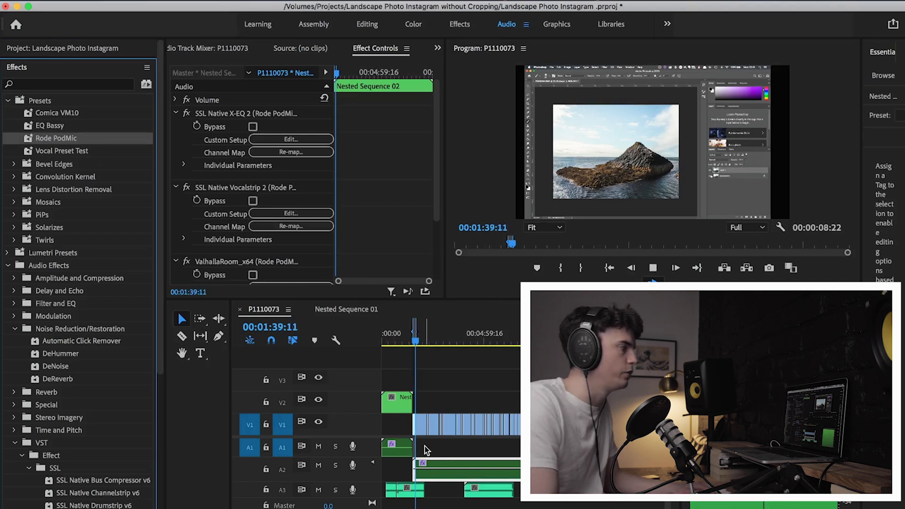
key("space")
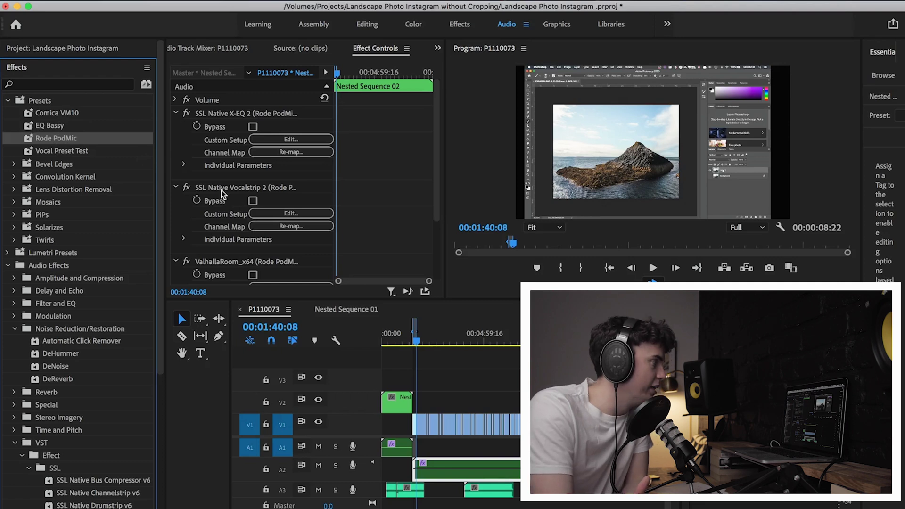
left_click(268, 216)
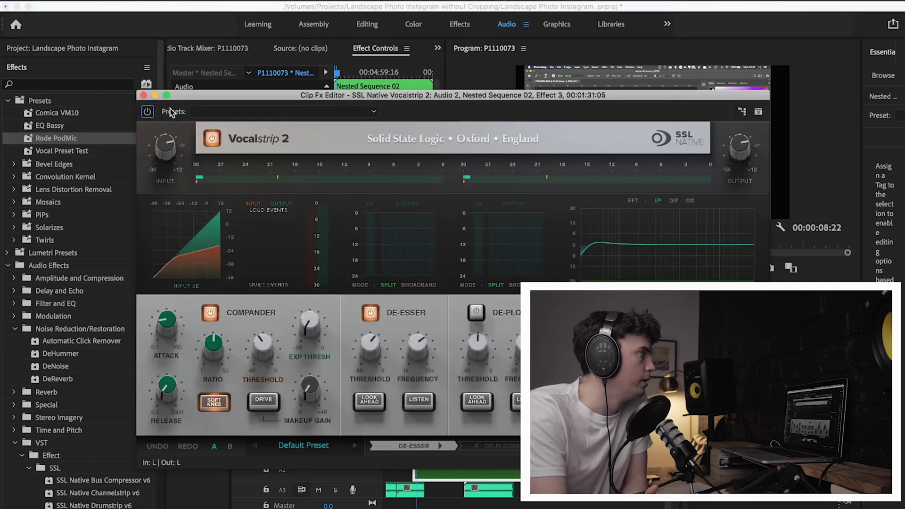
left_click(143, 96)
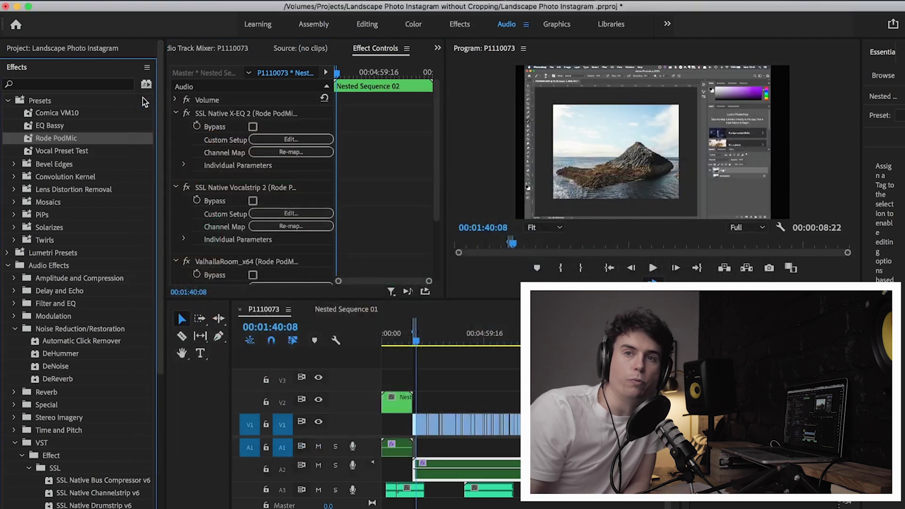